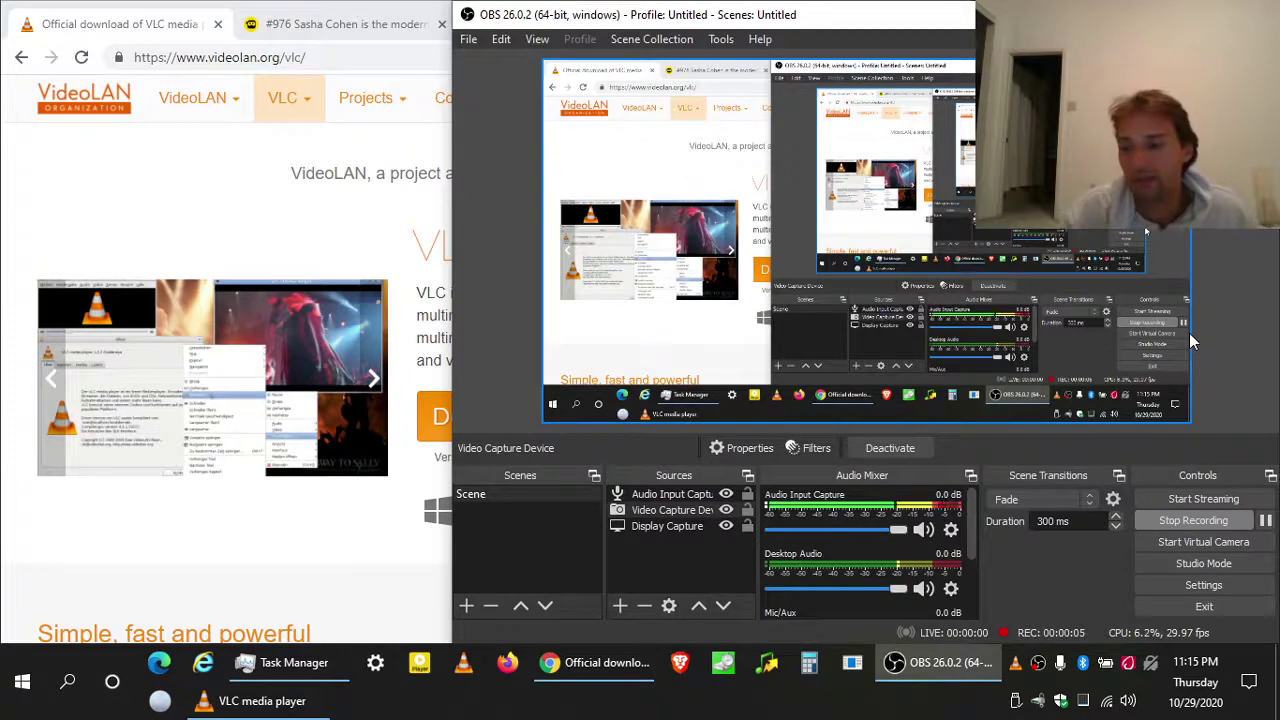
Step: Flip from the dlive tab back to the VLC download page and restore VLC media player
left_click(303, 22)
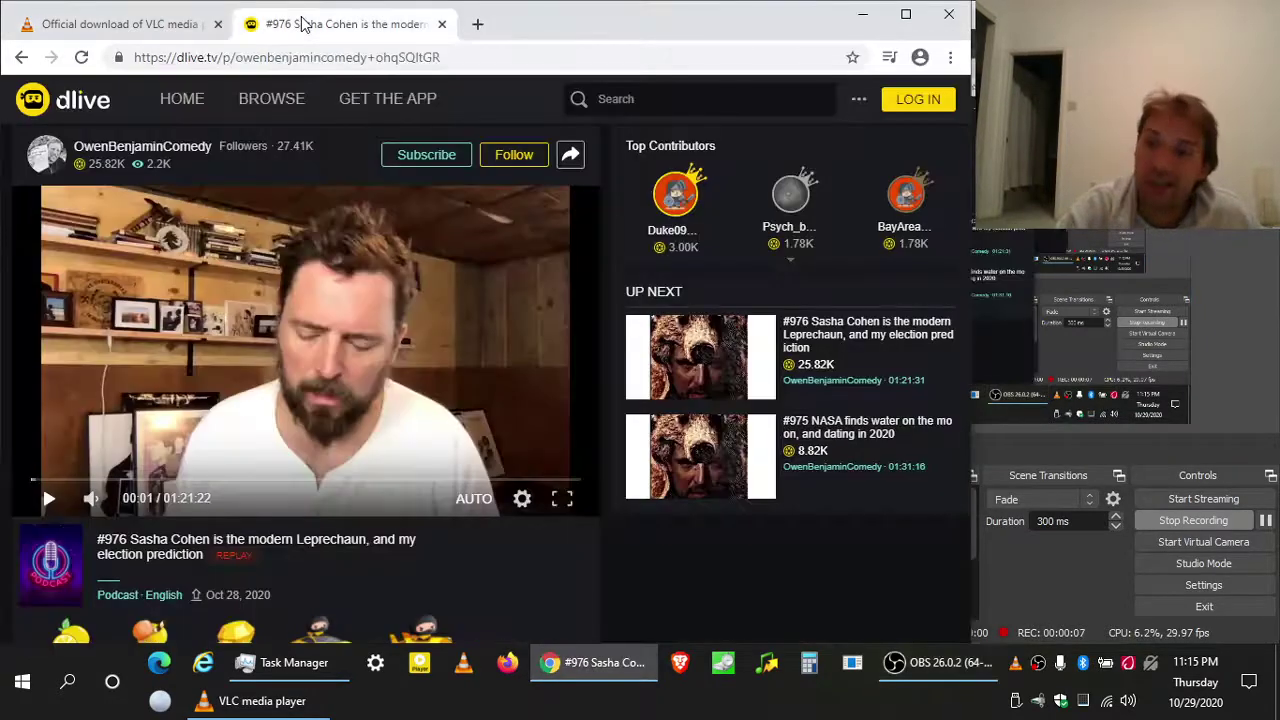
left_click(176, 26)
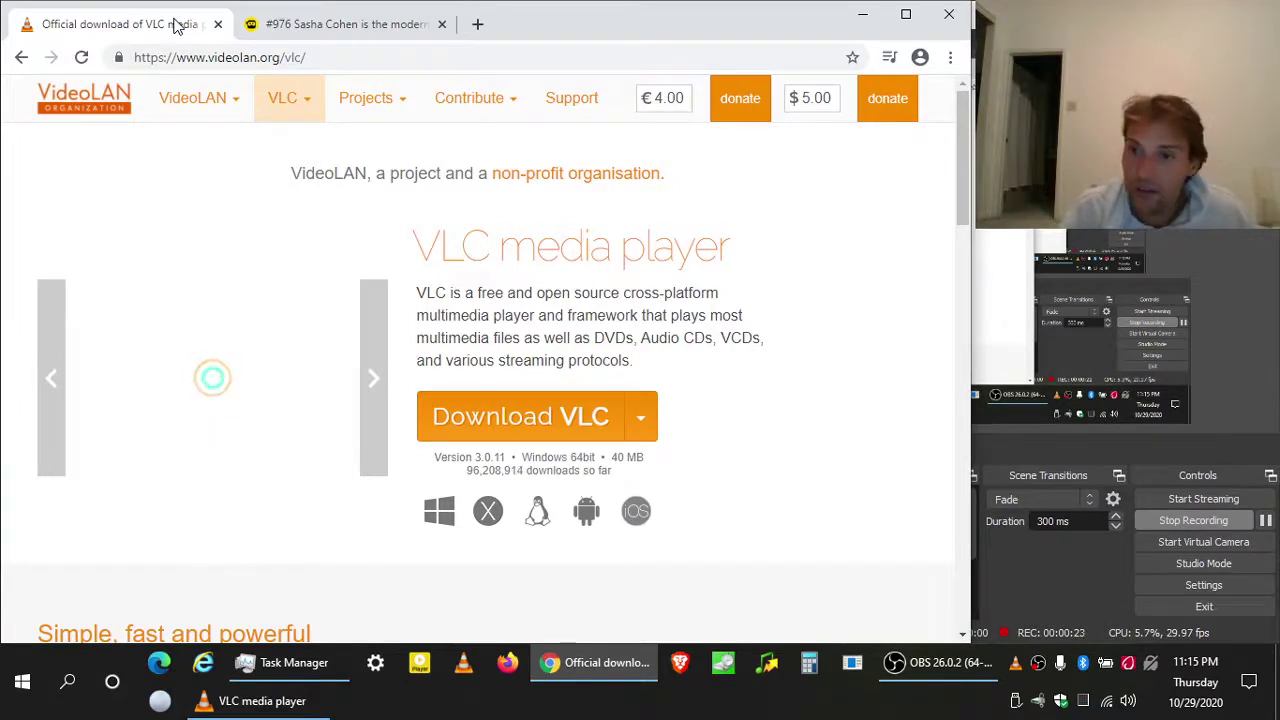
left_click(250, 701)
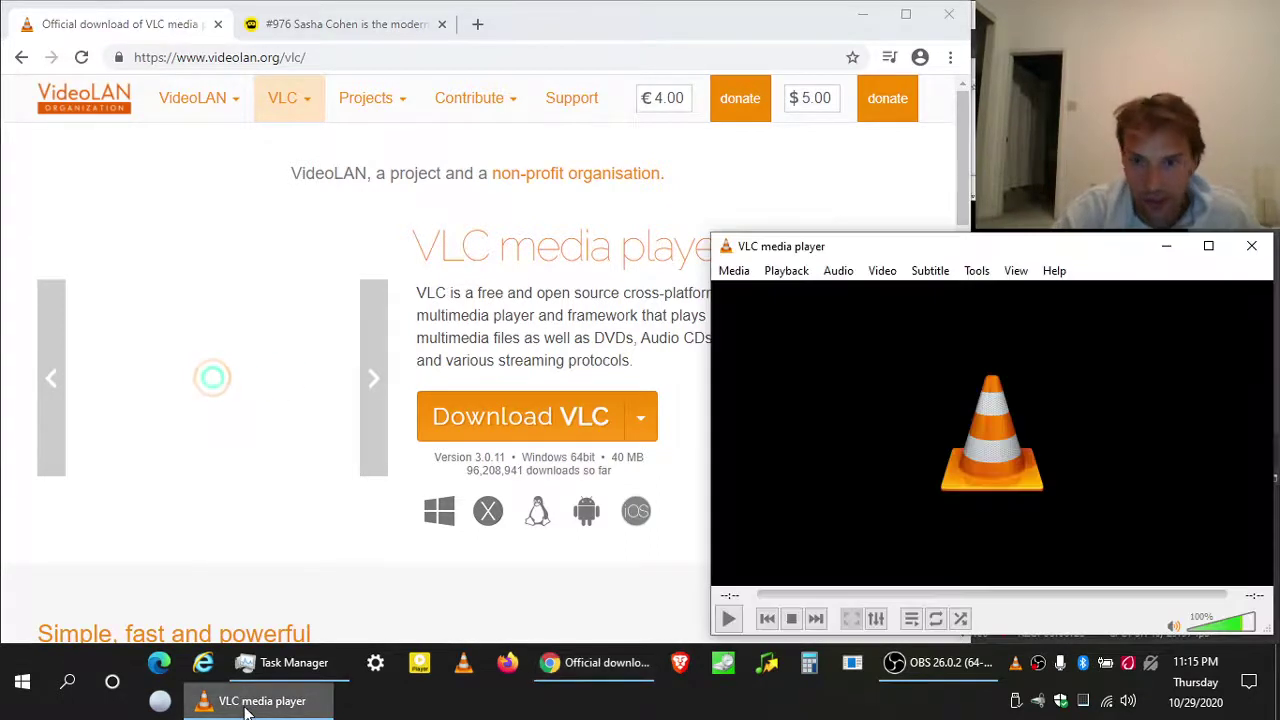
Step: Select Chrome's page address, bring VLC forward, then switch to the dlive episode tab
mouse_move(272, 165)
left_click(272, 57)
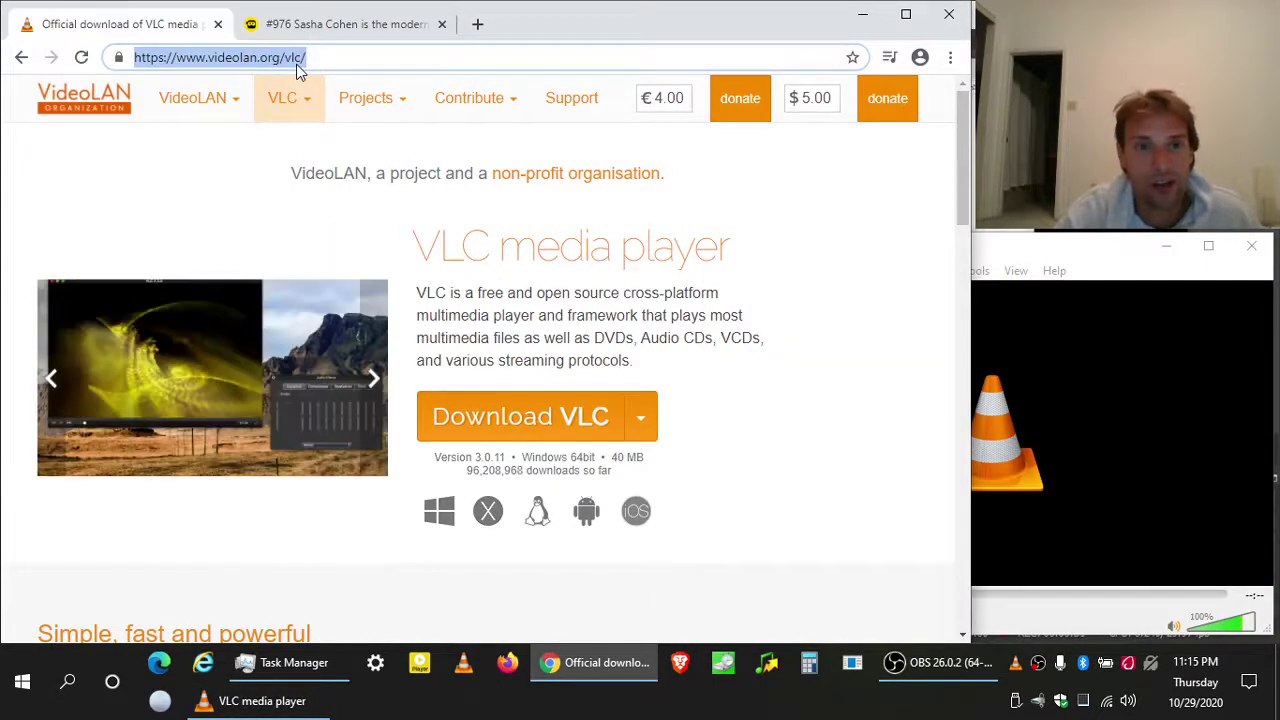
left_click(335, 61)
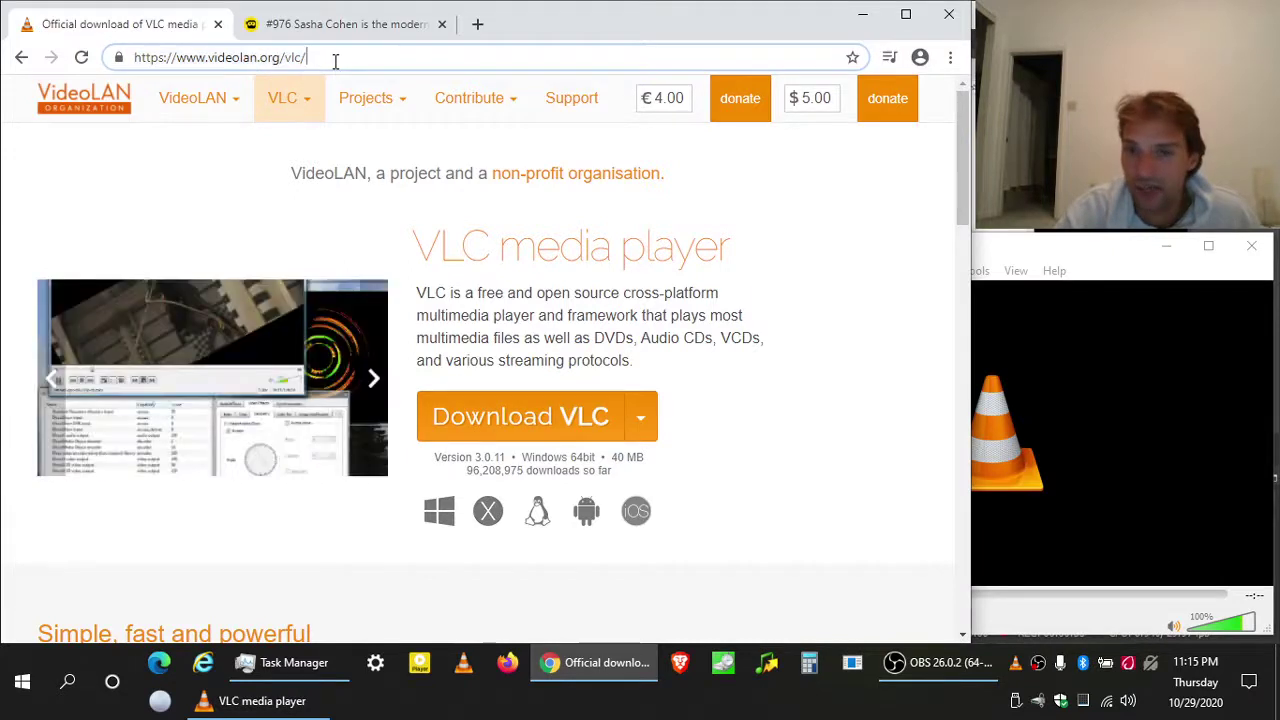
left_click(1025, 254)
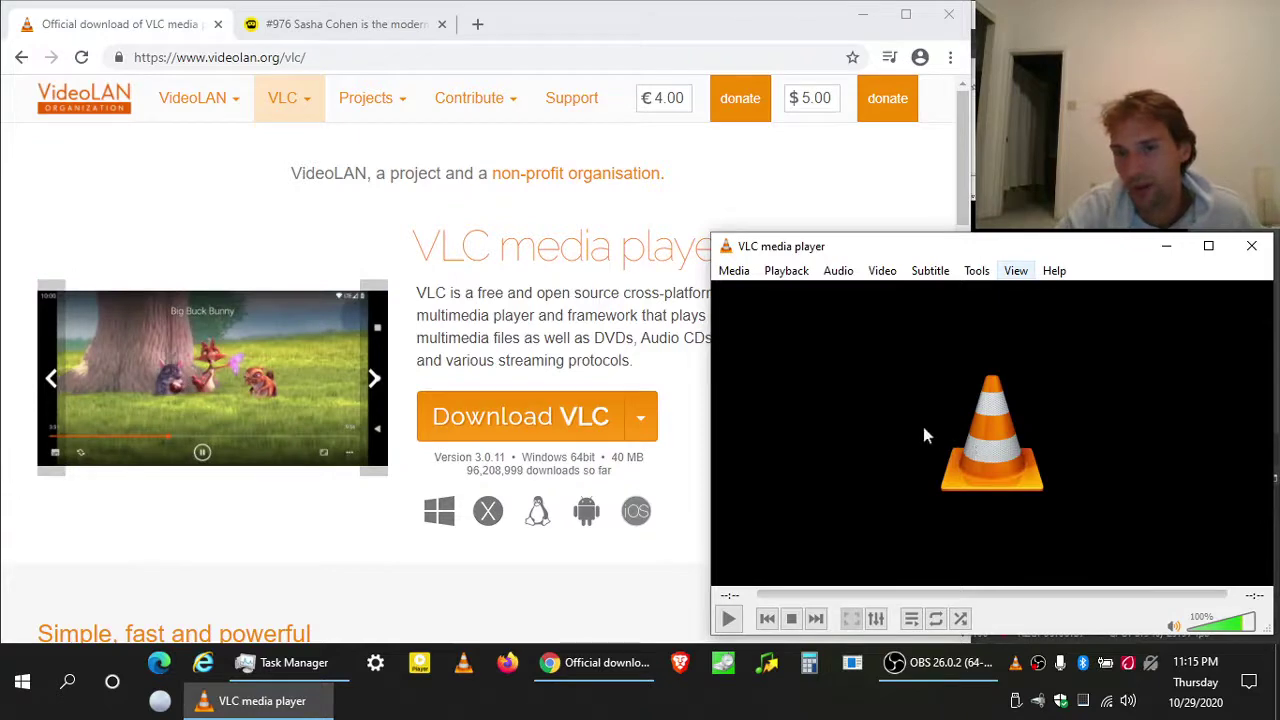
left_click(393, 30)
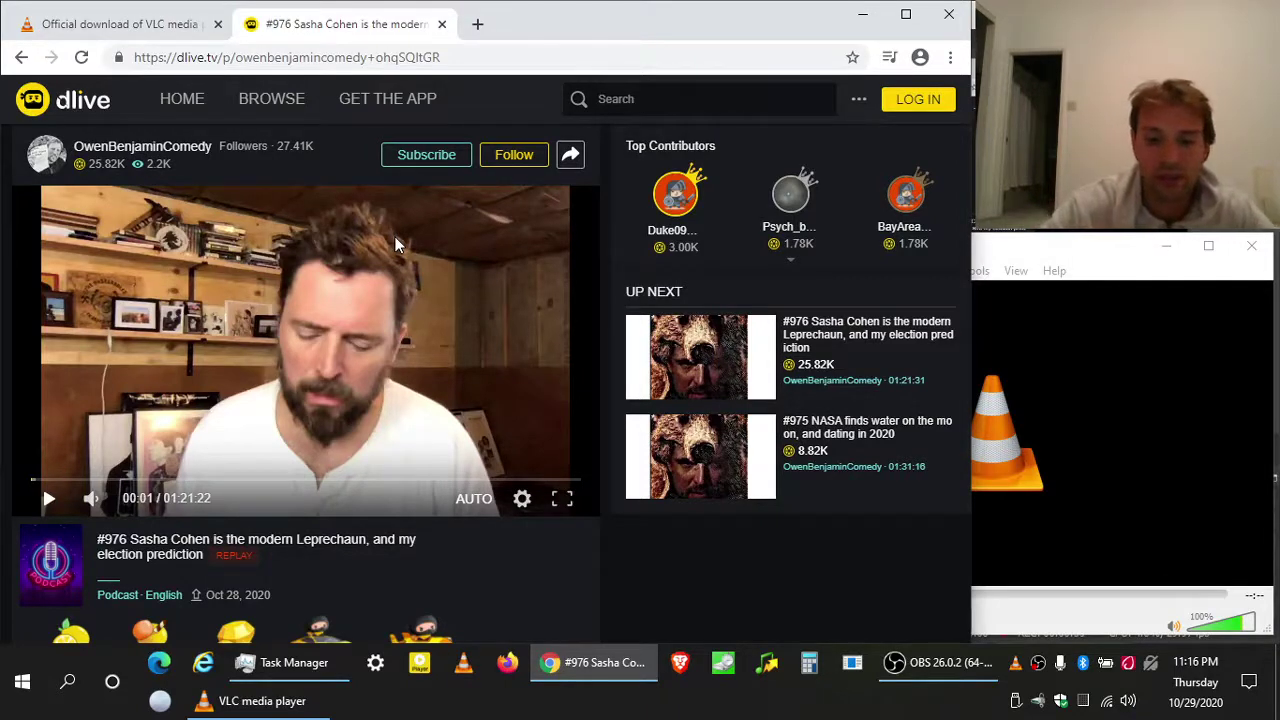
Step: Open Chrome's developer tools on the dlive page, toggling Elements/Network, then reopen them via More tools
key("ctrl+shift+i")
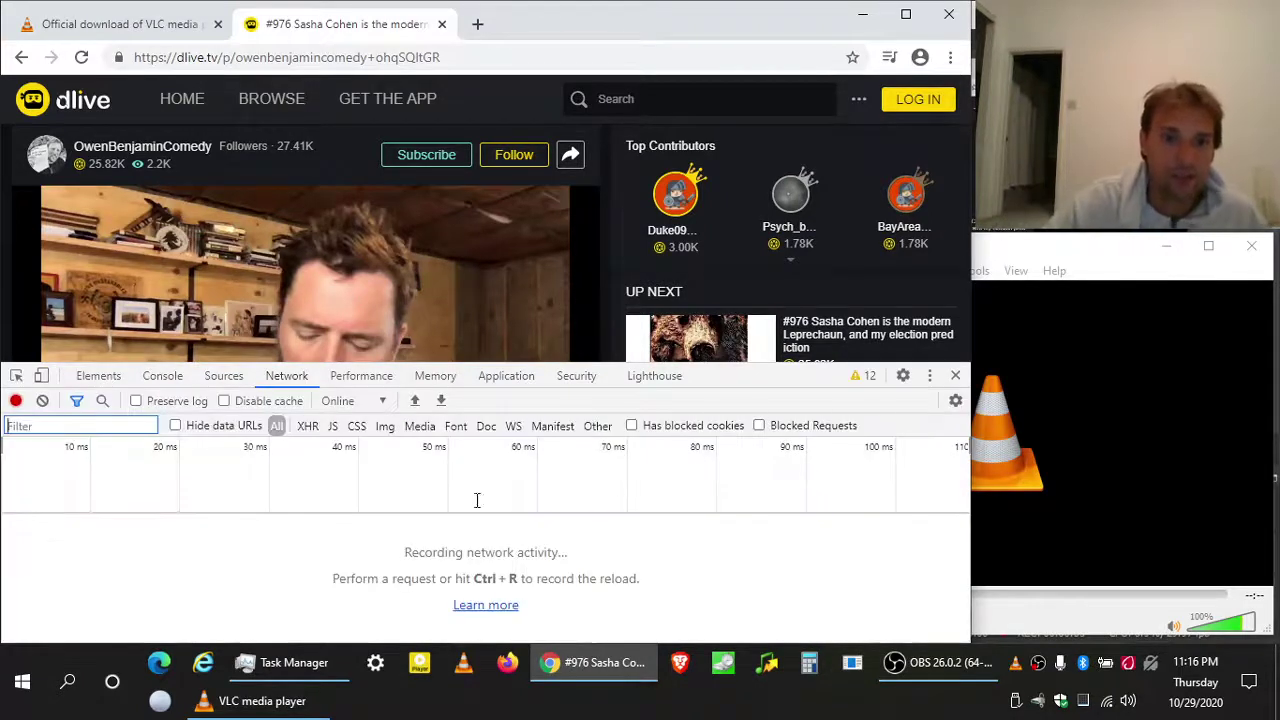
left_click(100, 384)
left_click(302, 386)
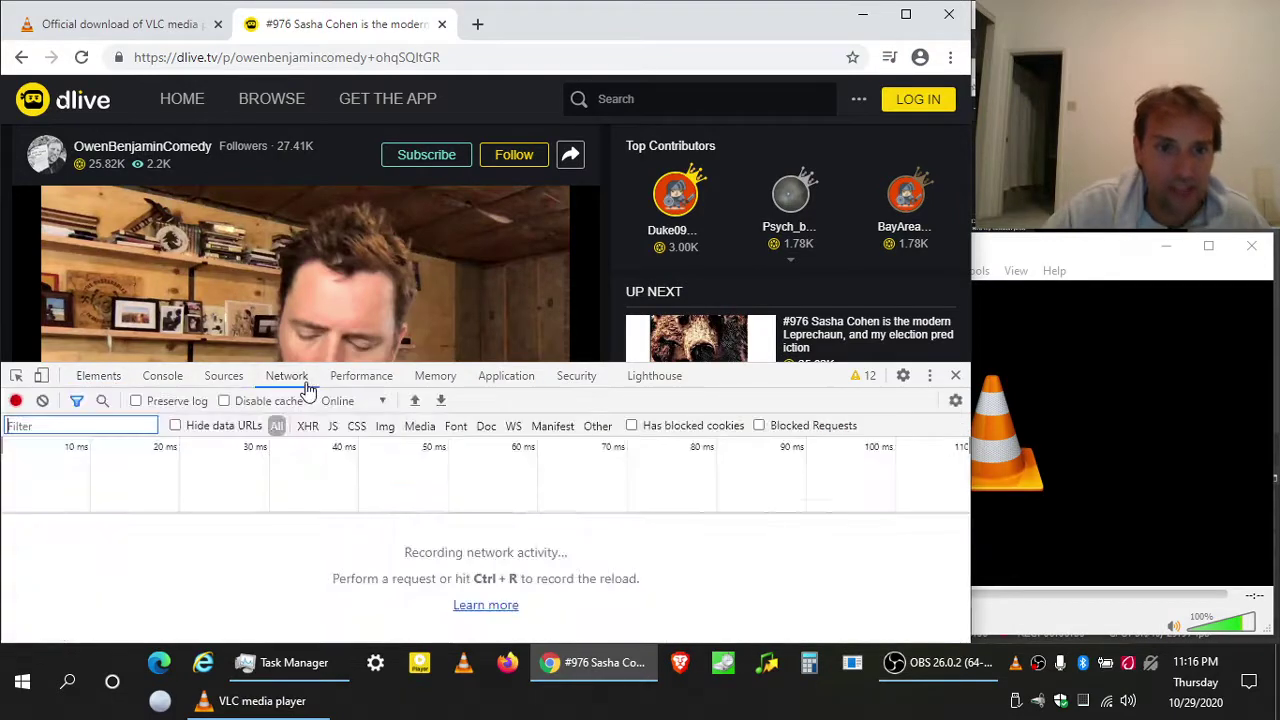
left_click(955, 375)
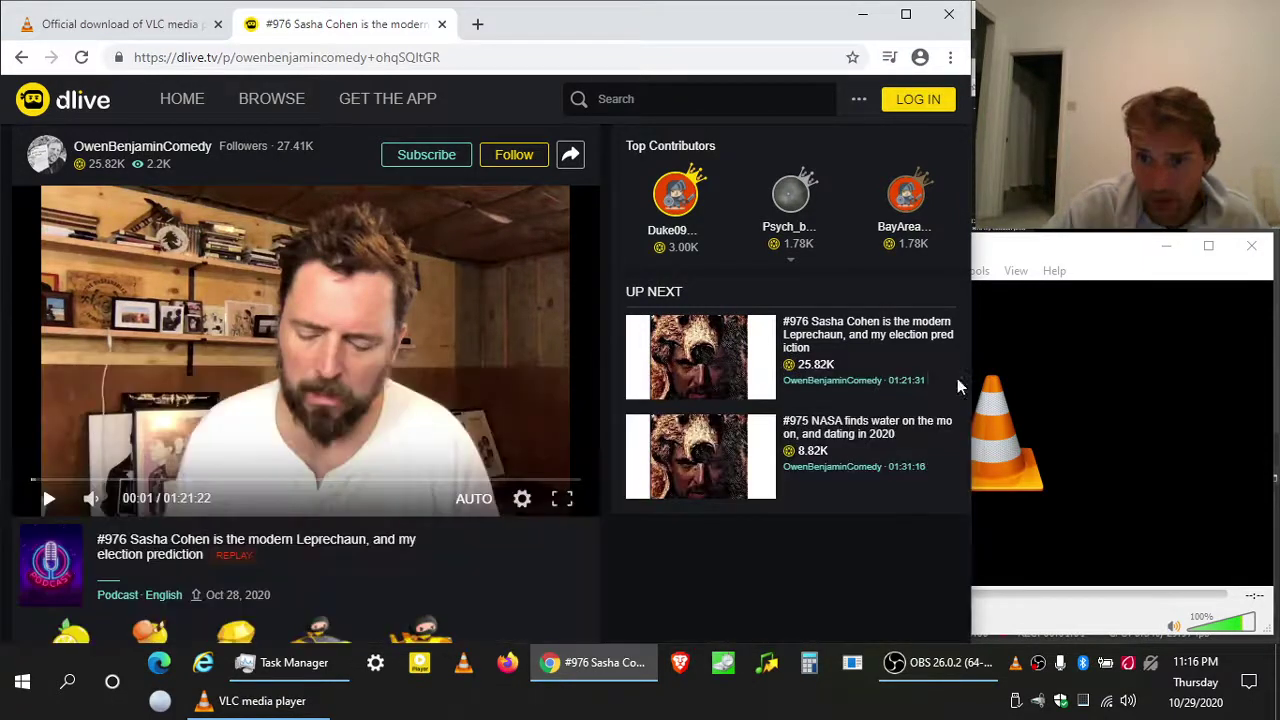
left_click(954, 62)
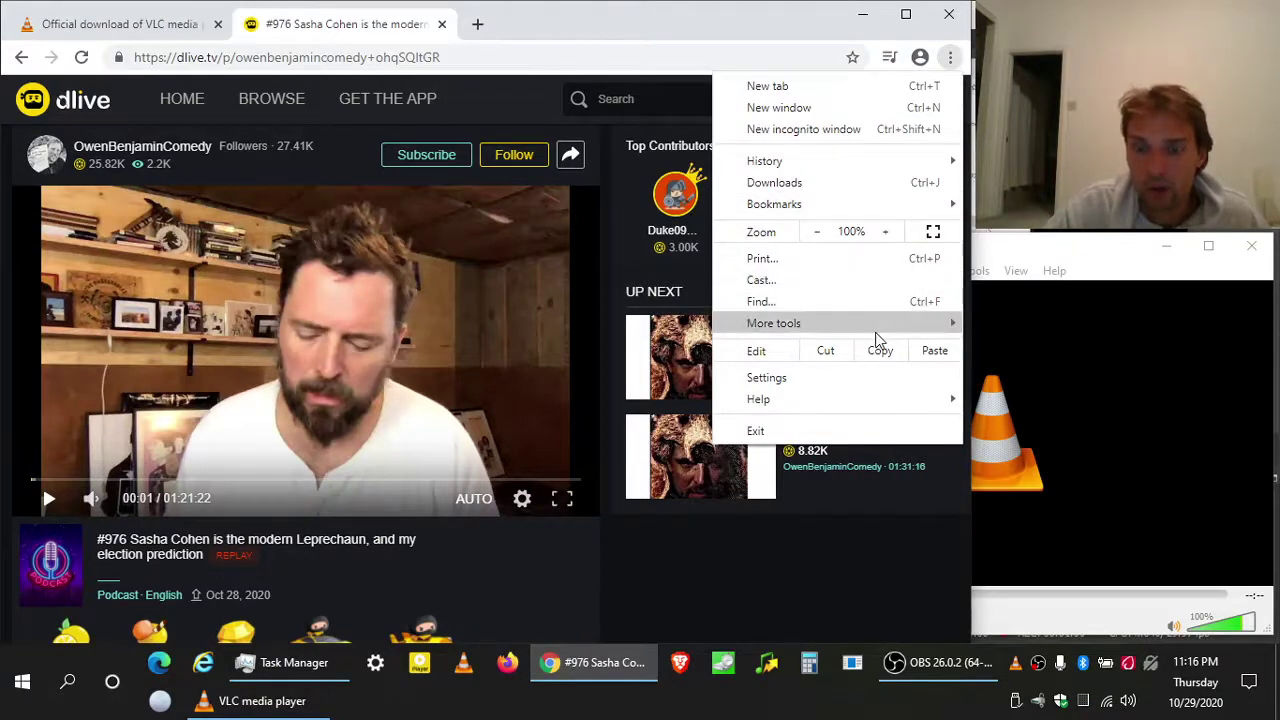
mouse_move(876, 330)
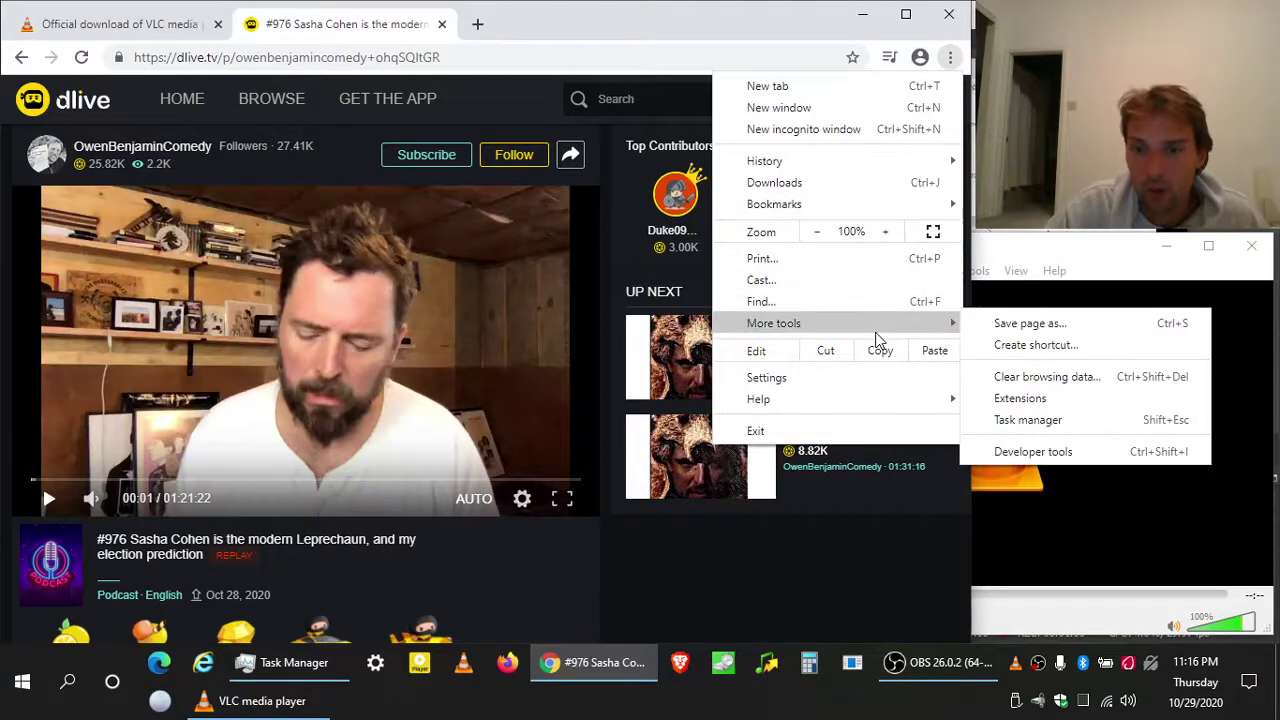
left_click(1054, 450)
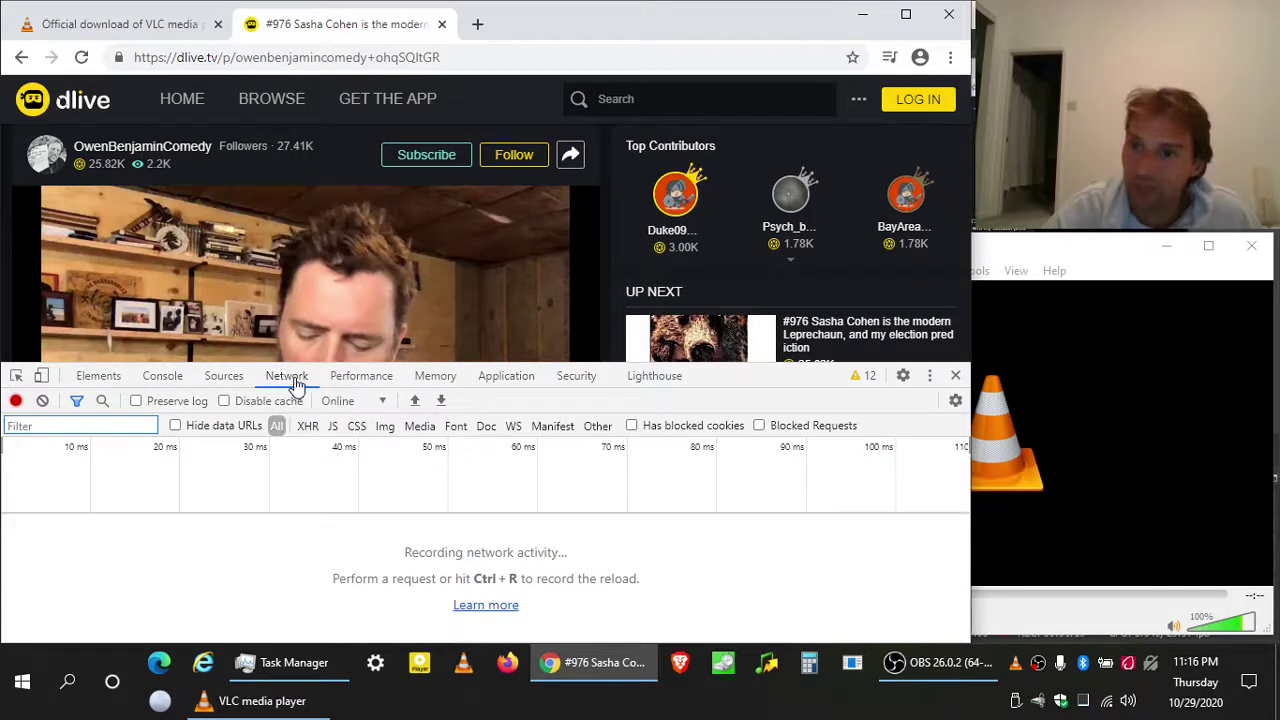
Step: Reload the dlive page to log its 131 requests, pause the video, and filter by 'playback'
left_click(82, 58)
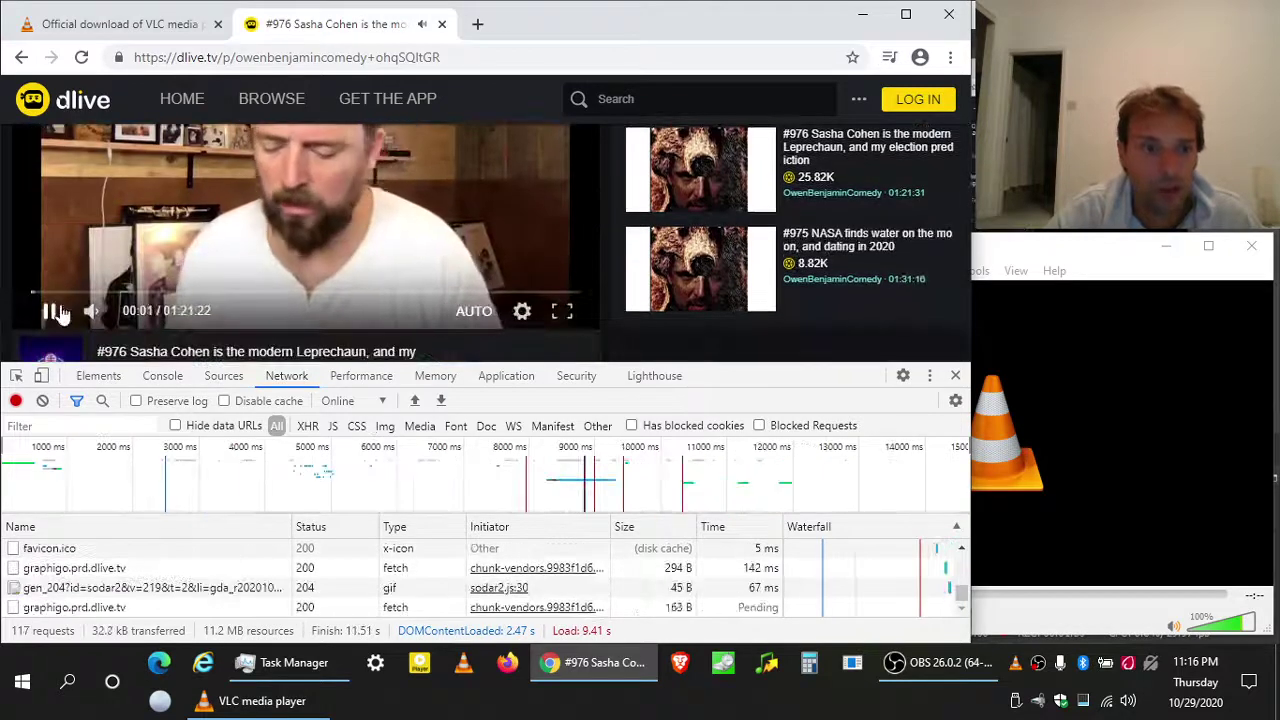
left_click(50, 316)
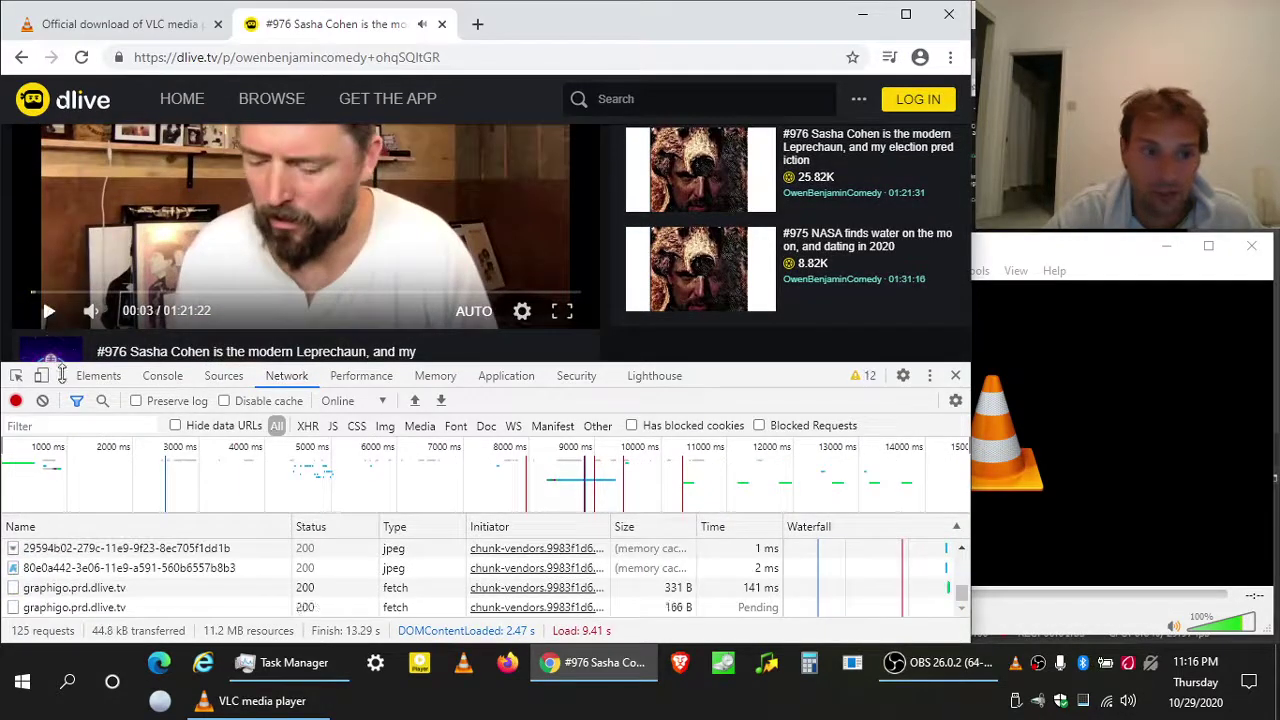
left_click(86, 426)
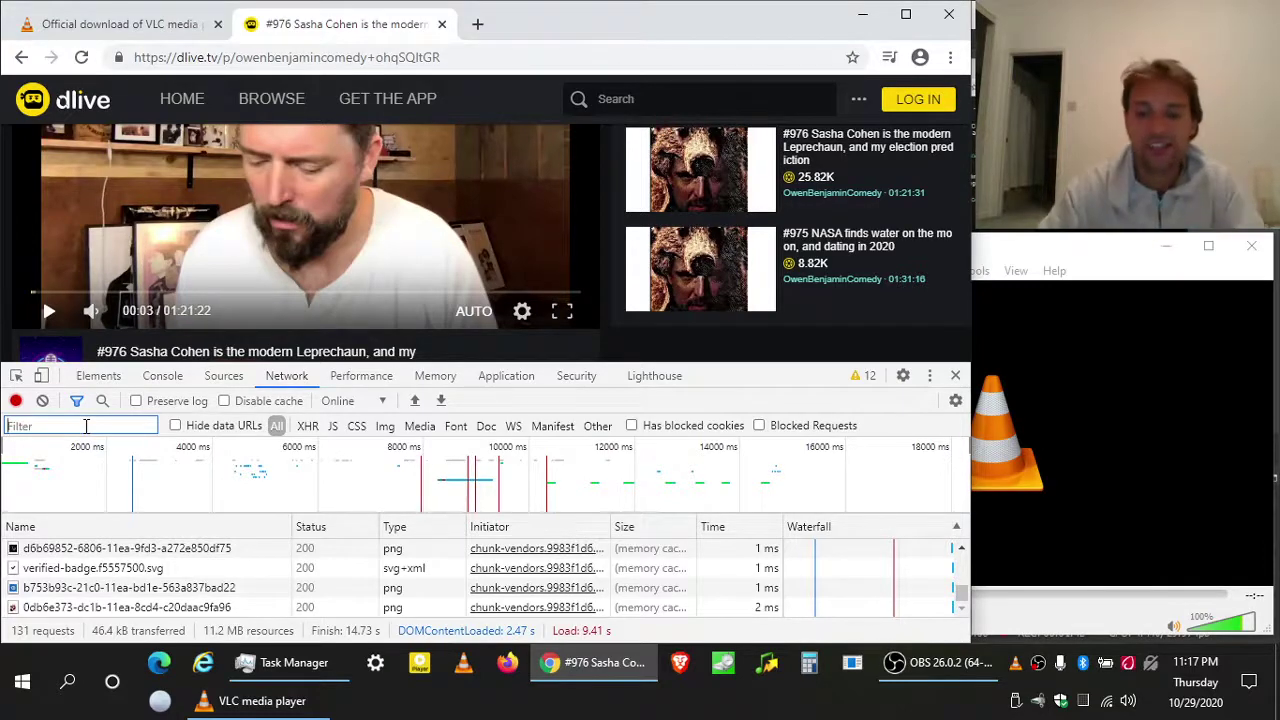
type("playback")
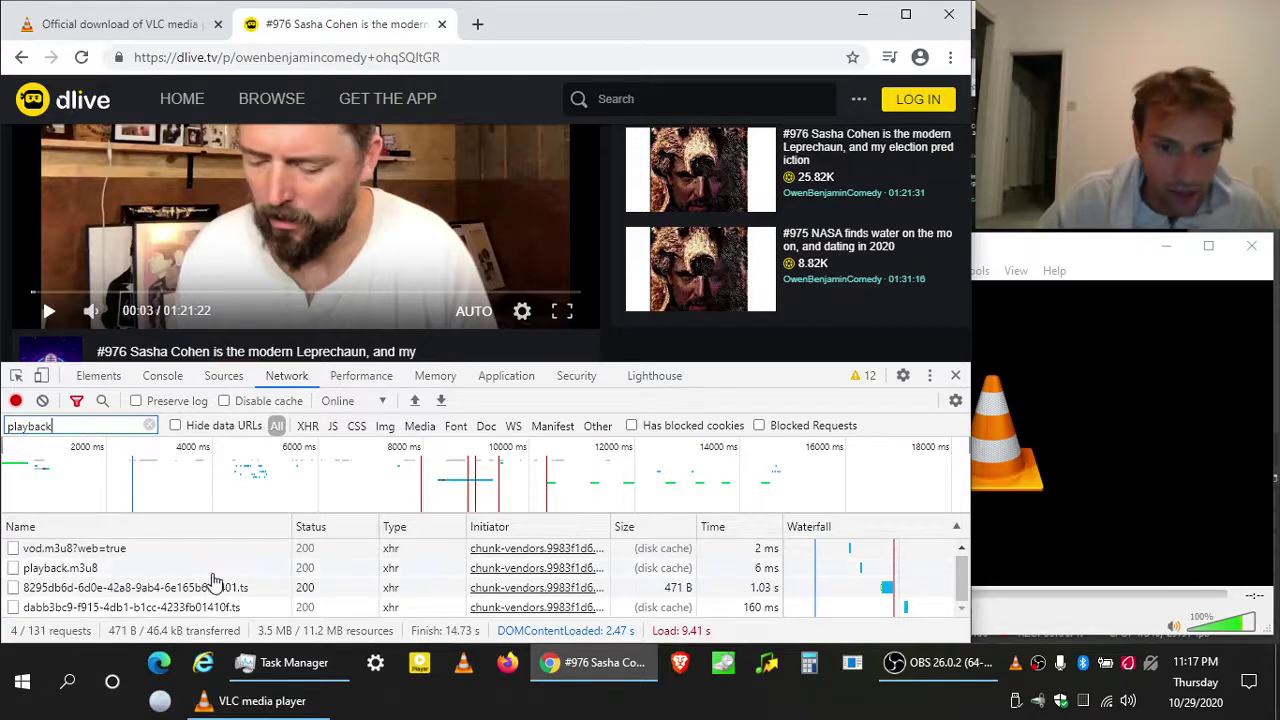
Step: Preview the playback.m3u8 playlist request and copy its link address
left_click(95, 568)
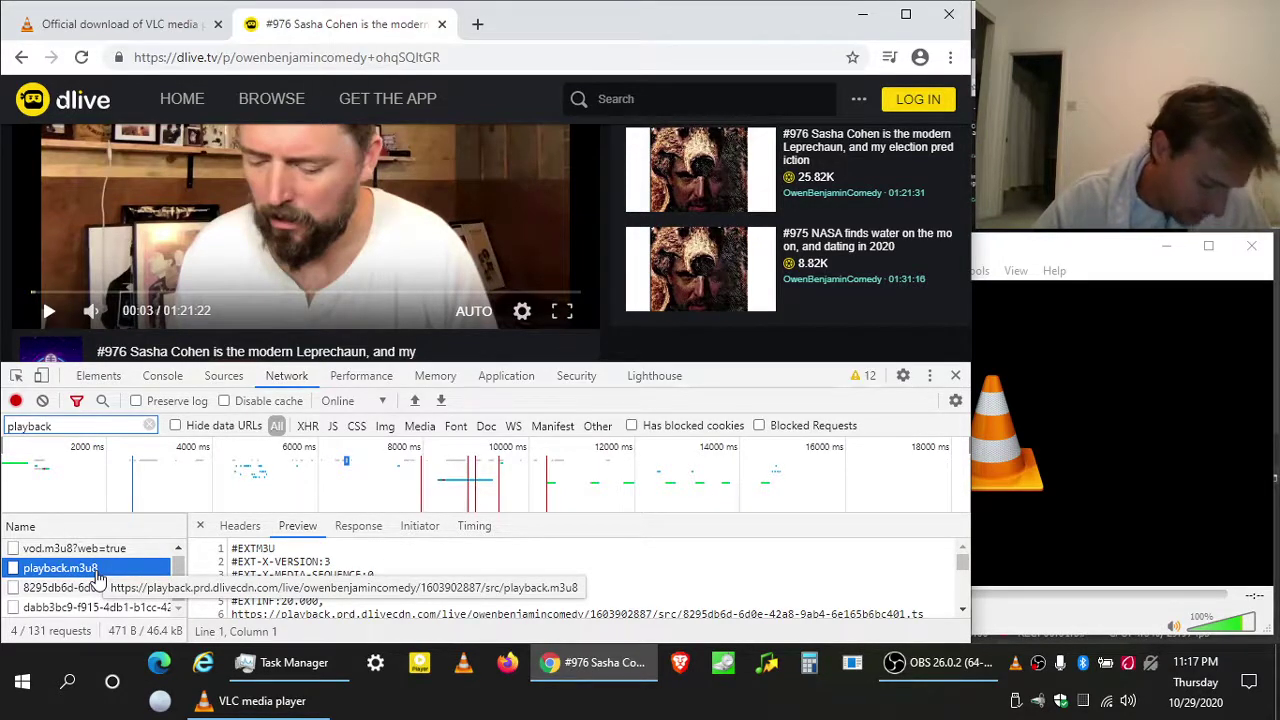
right_click(97, 578)
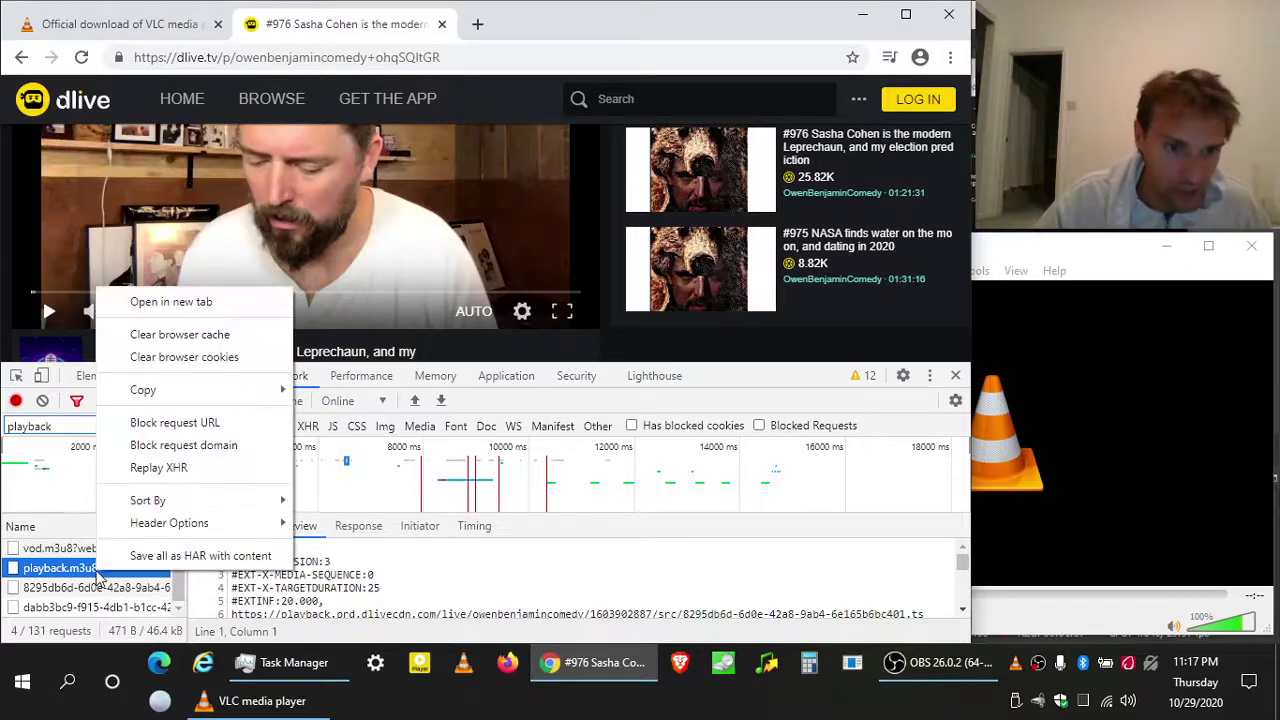
mouse_move(152, 398)
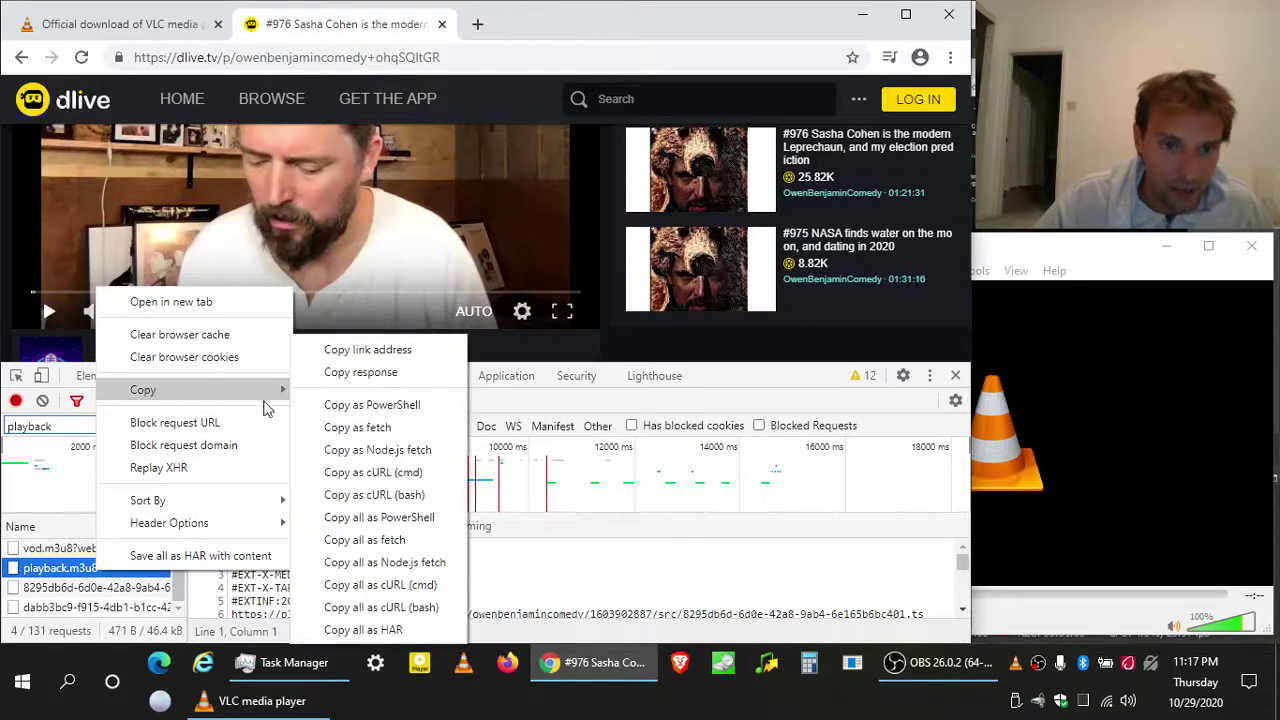
left_click(350, 350)
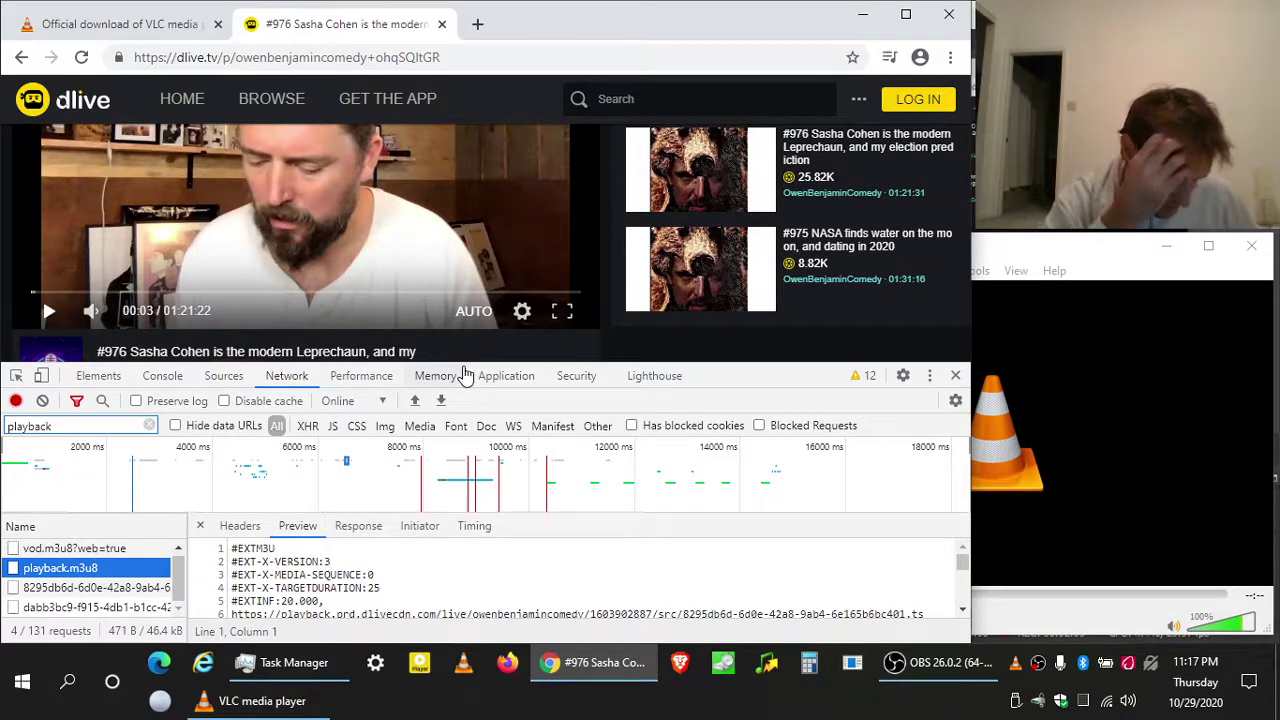
Step: Paste the copied playback.m3u8 URL into a new Chrome tab, then bring VLC forward
left_click(477, 24)
right_click(434, 56)
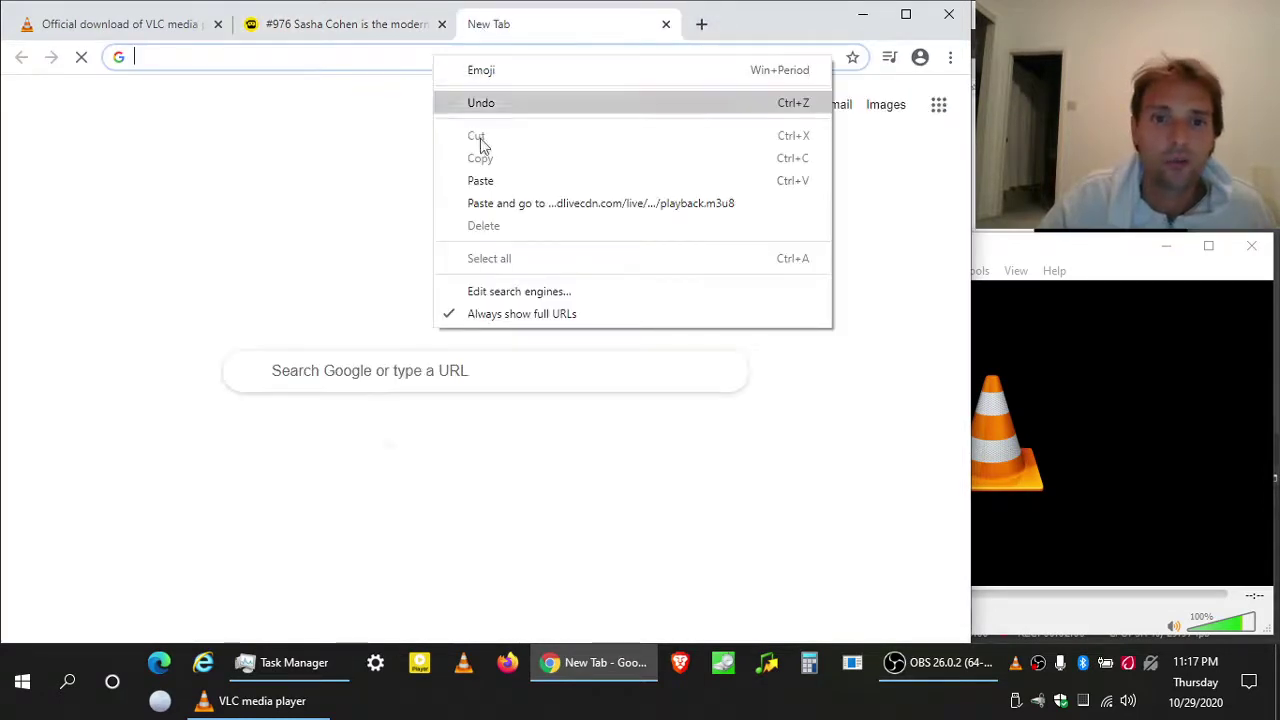
left_click(505, 182)
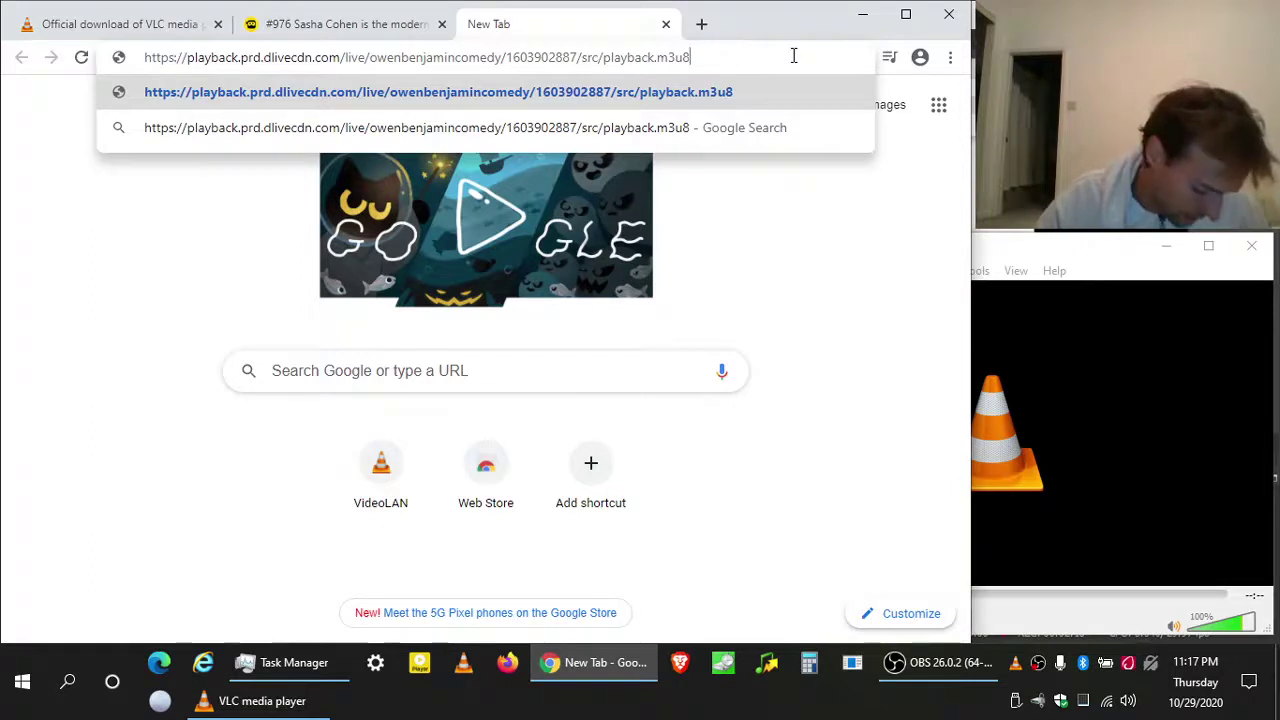
left_click(1099, 258)
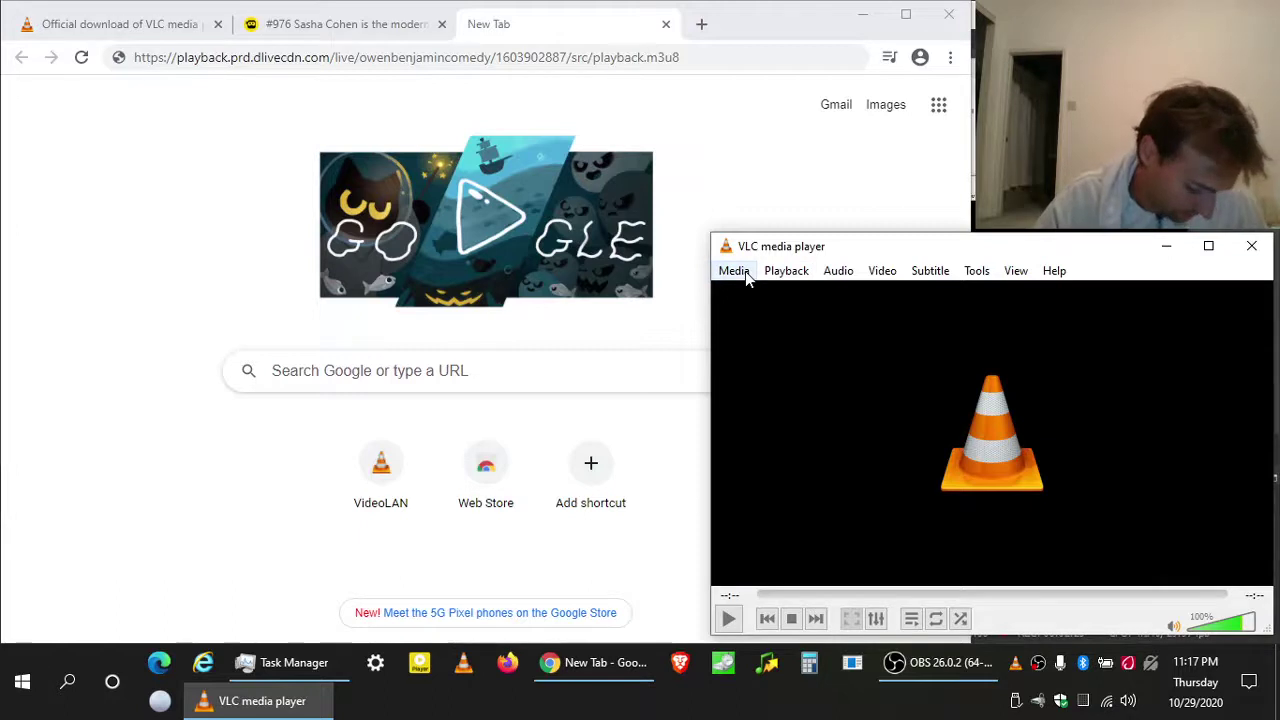
left_click(745, 271)
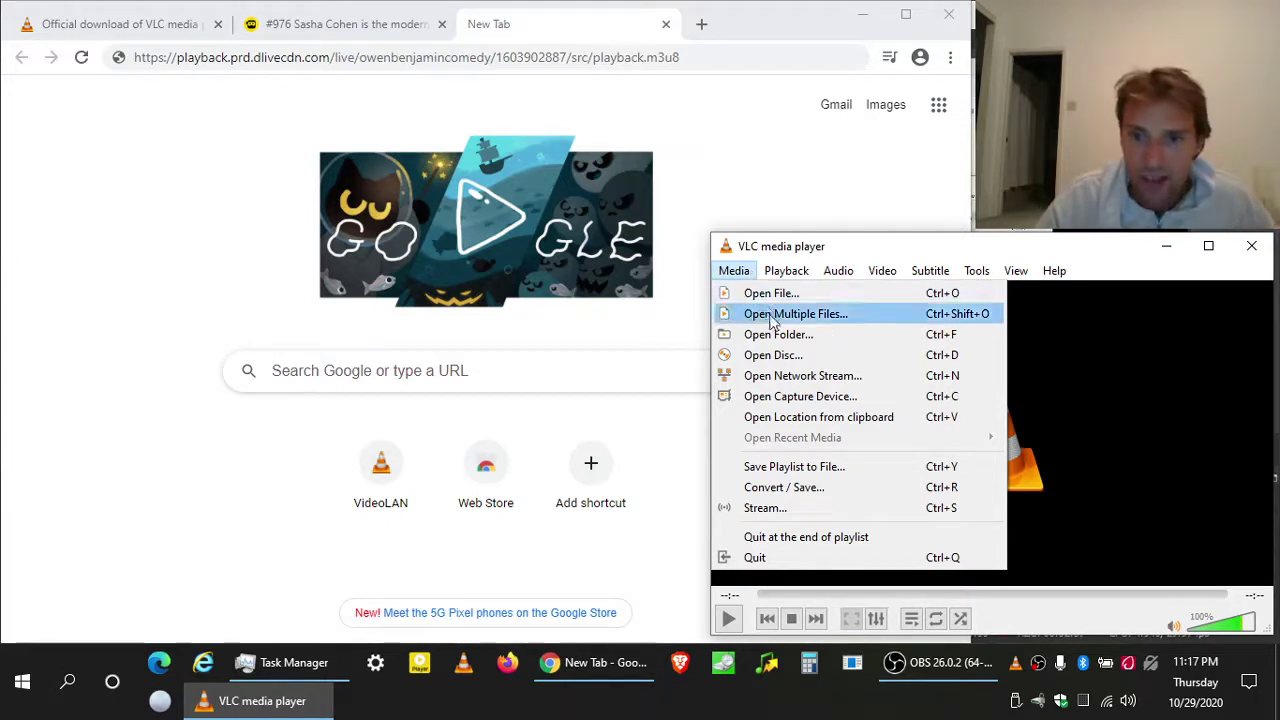
Step: Paste the dlive playback.m3u8 address into VLC's Open Network Stream URL field
left_click(815, 384)
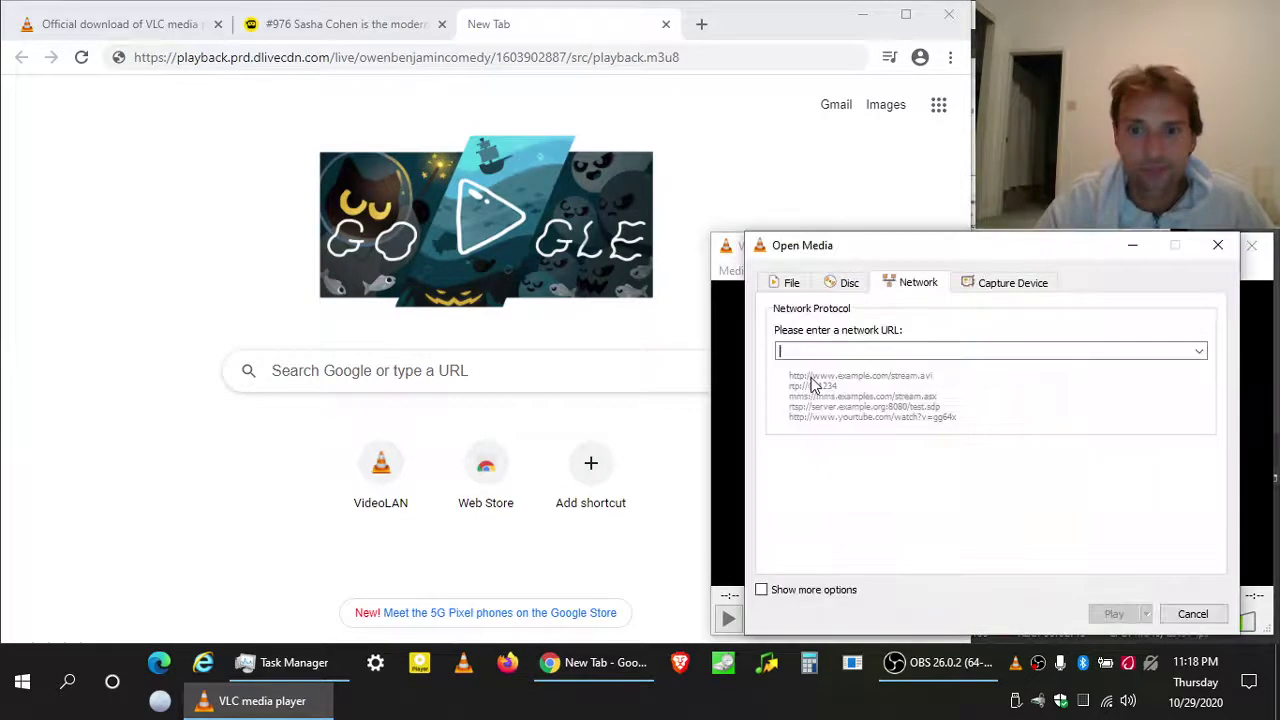
left_click(852, 350)
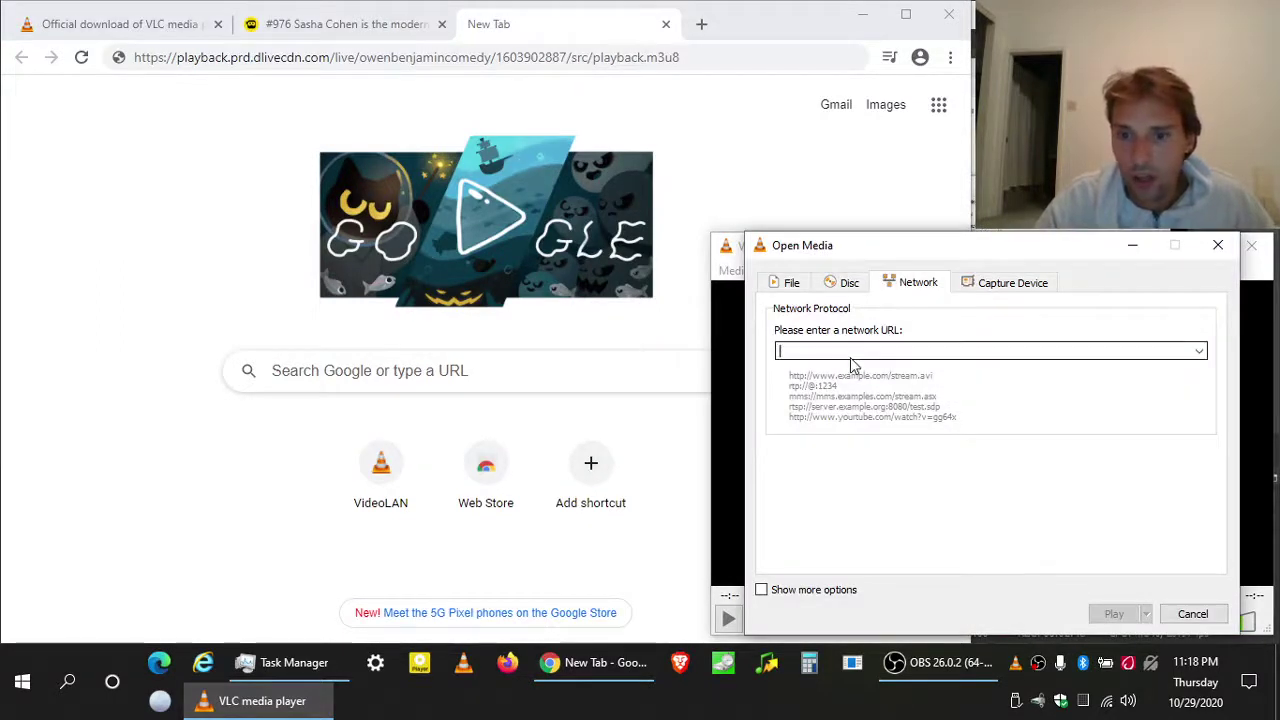
right_click(852, 357)
left_click(917, 456)
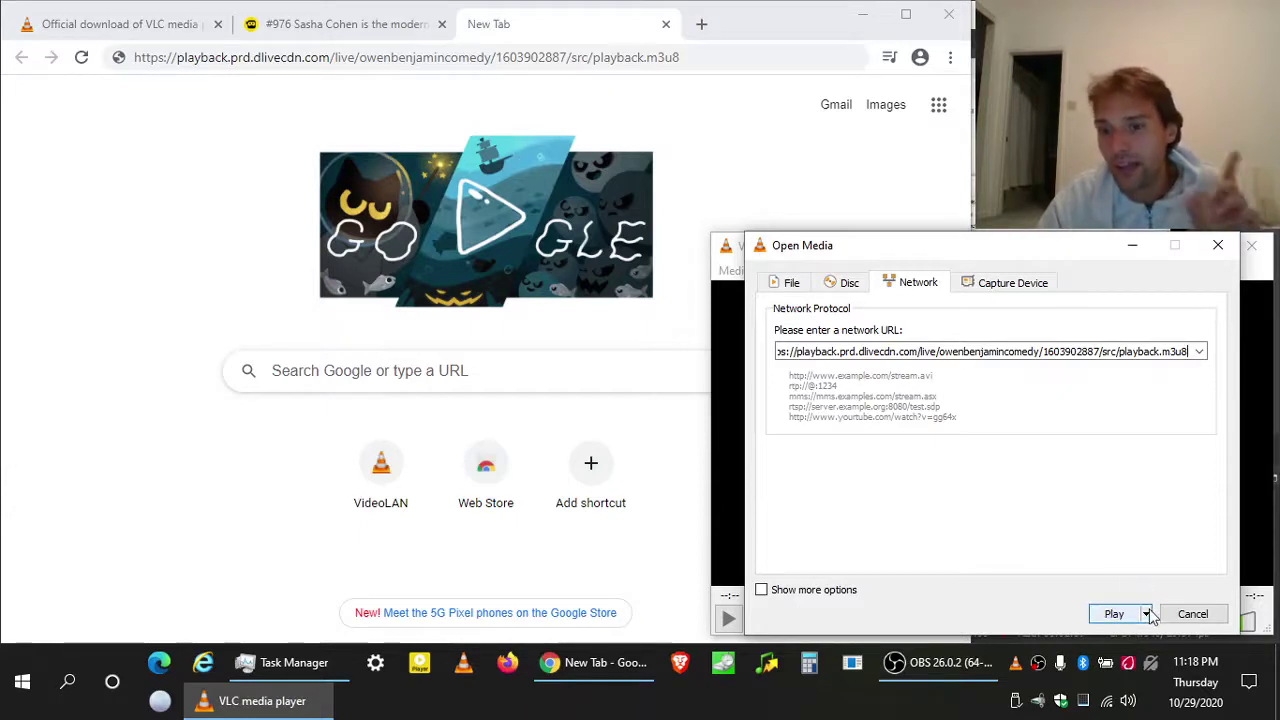
Step: Convert the stream to lolcow.mp4 on the Desktop and start the conversion
left_click(1147, 614)
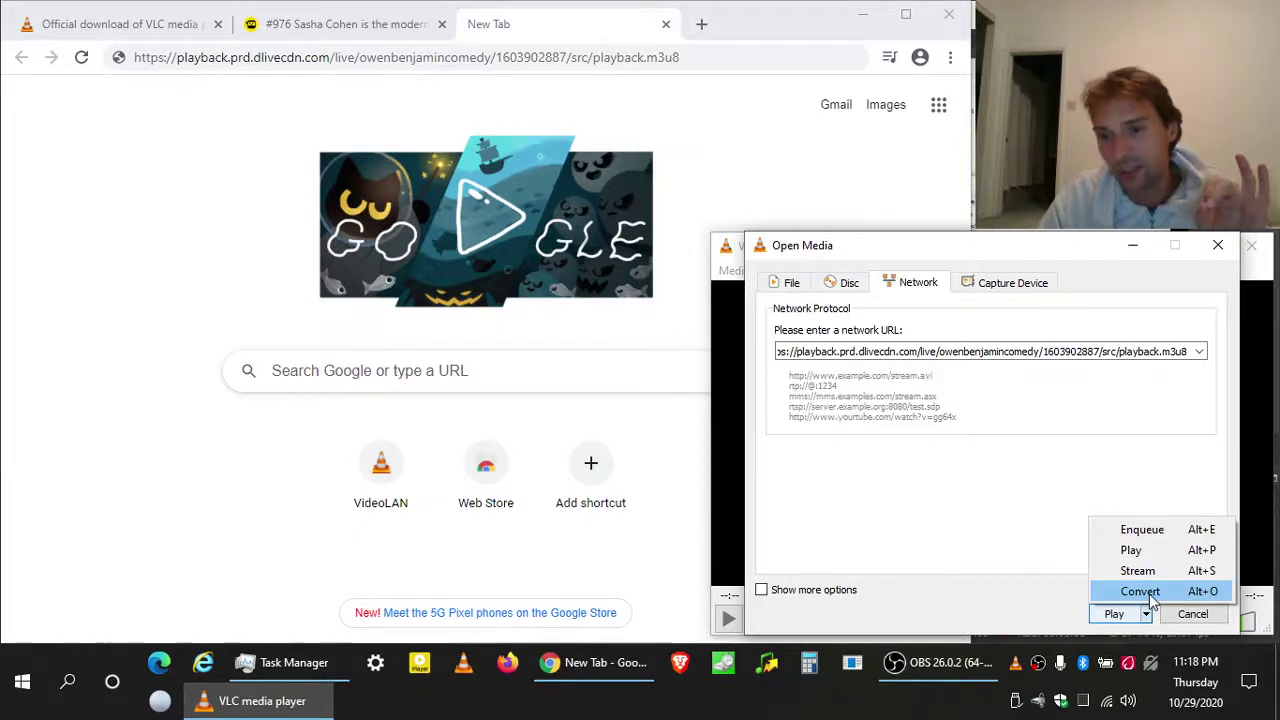
left_click(1150, 592)
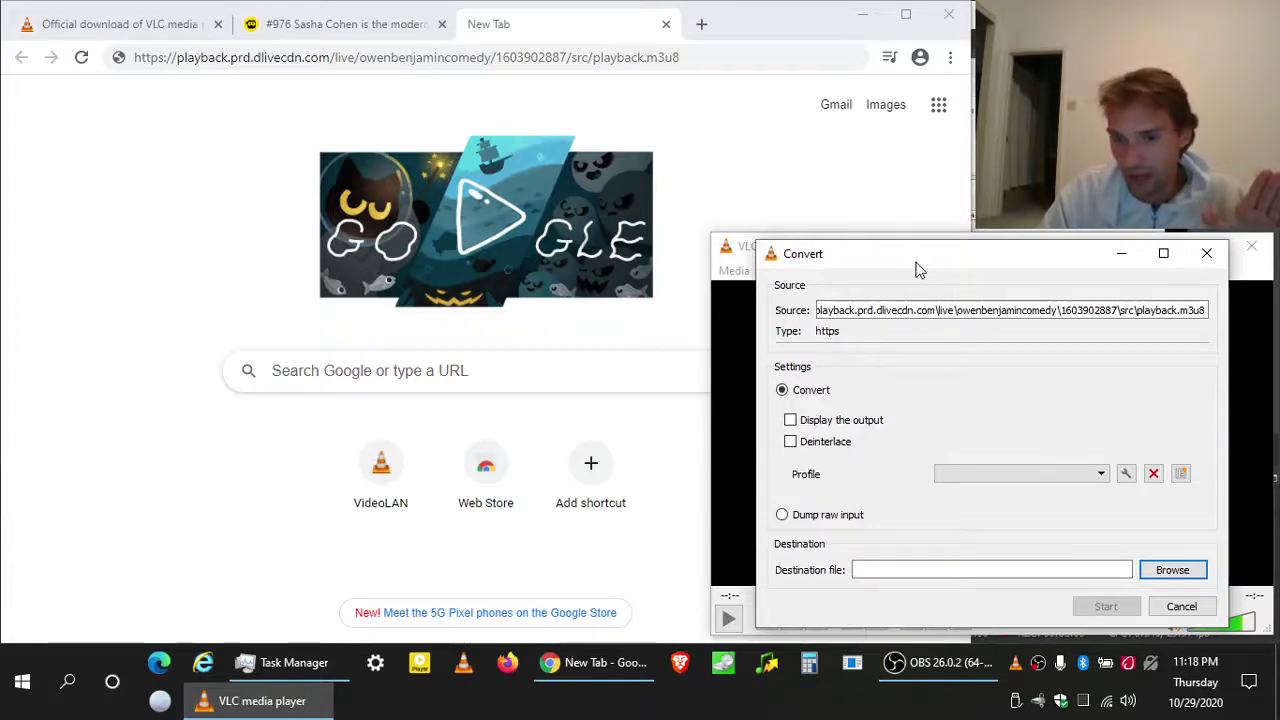
left_click(1177, 577)
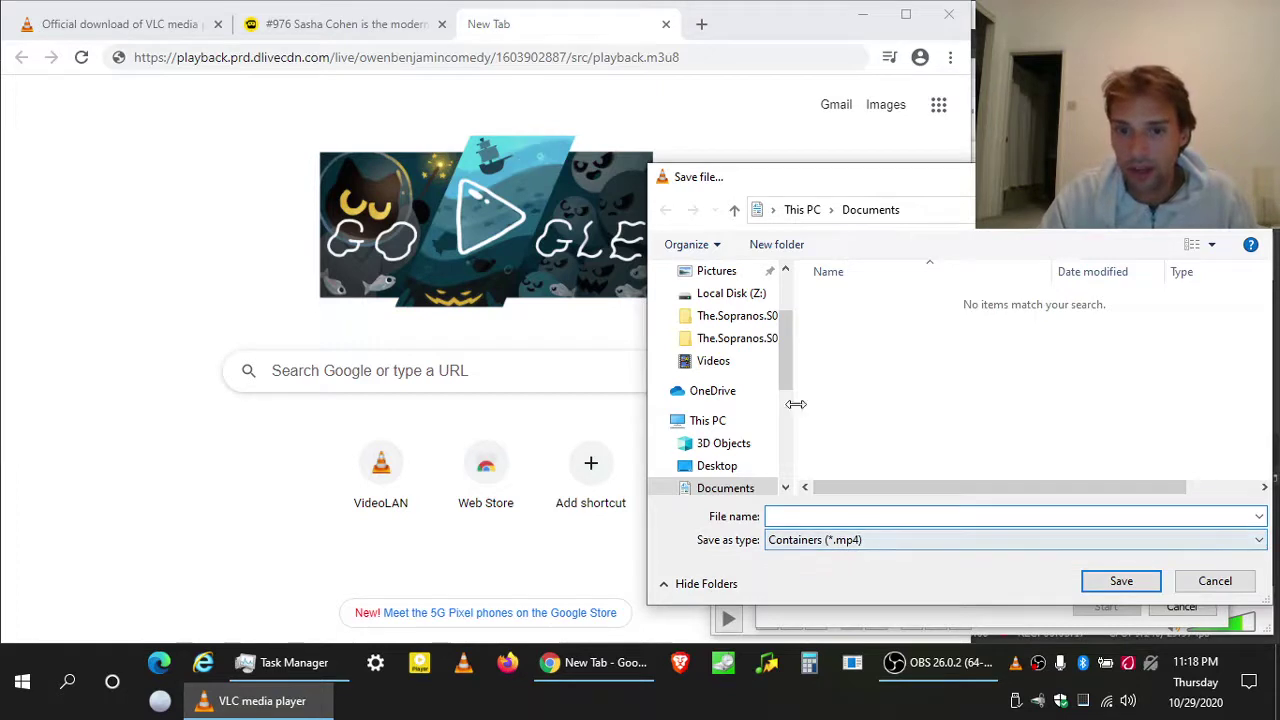
scroll(770, 360, "up", 2)
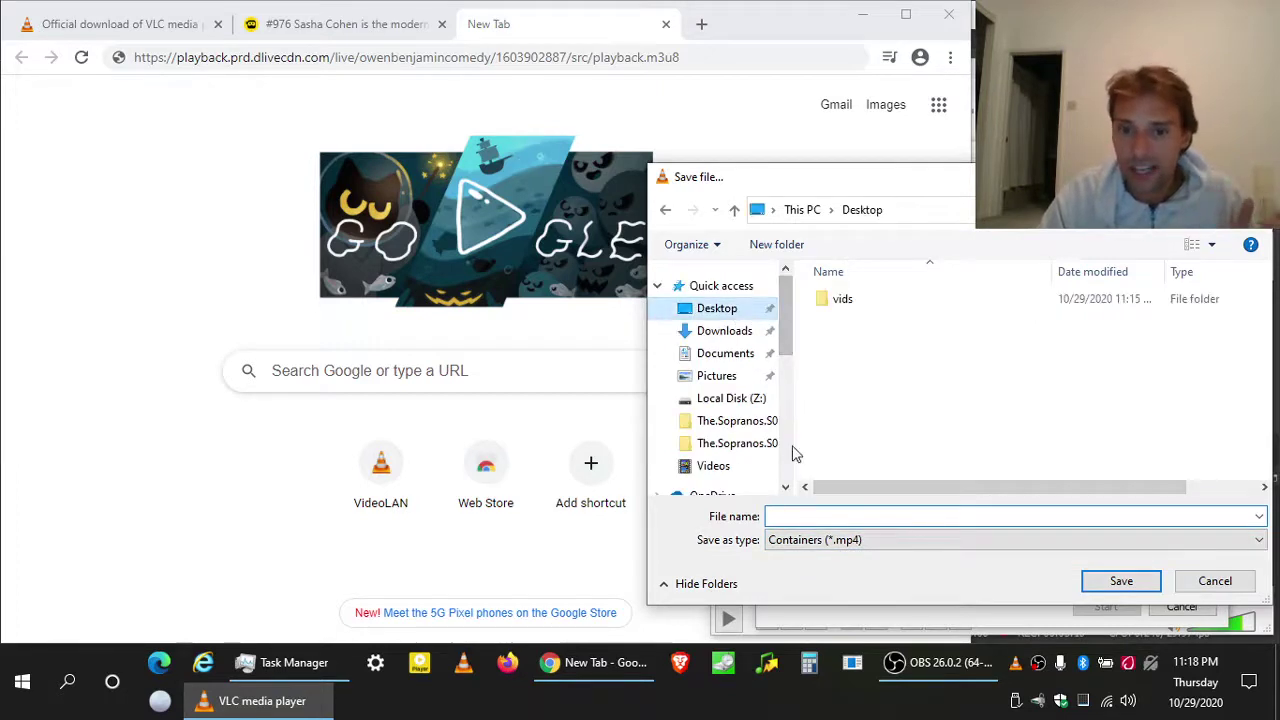
left_click(821, 516)
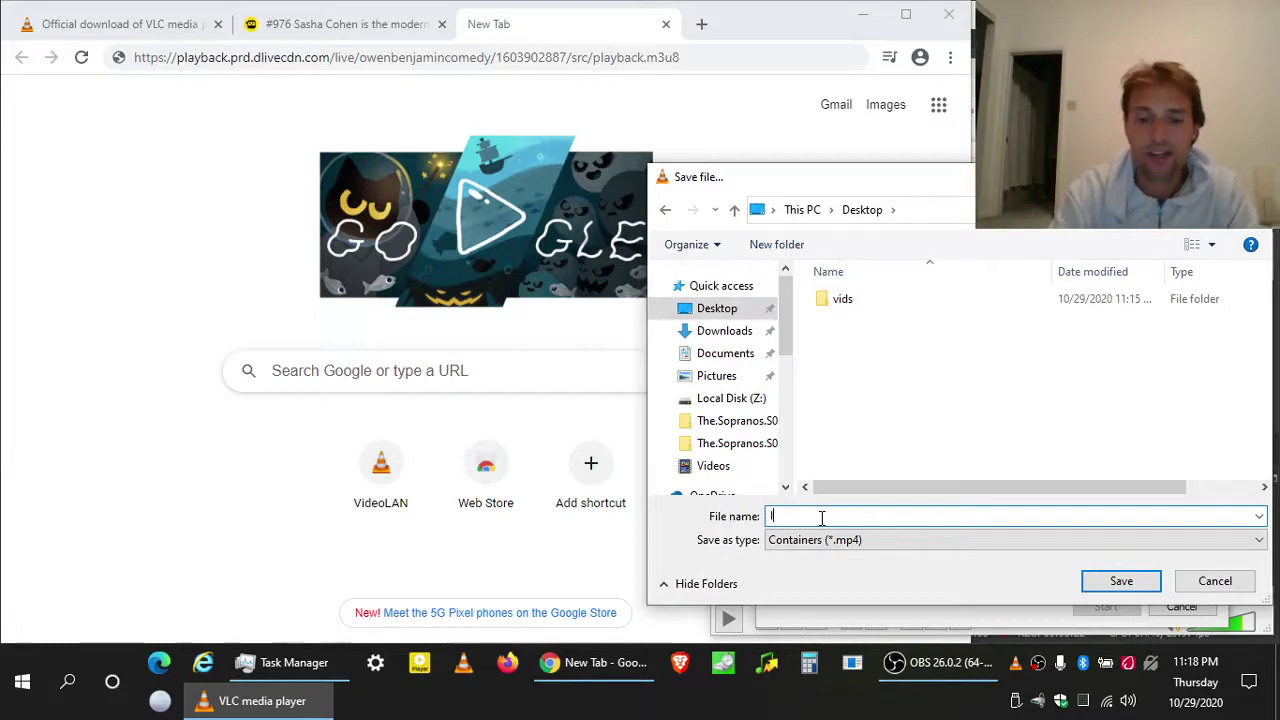
type("lolcow")
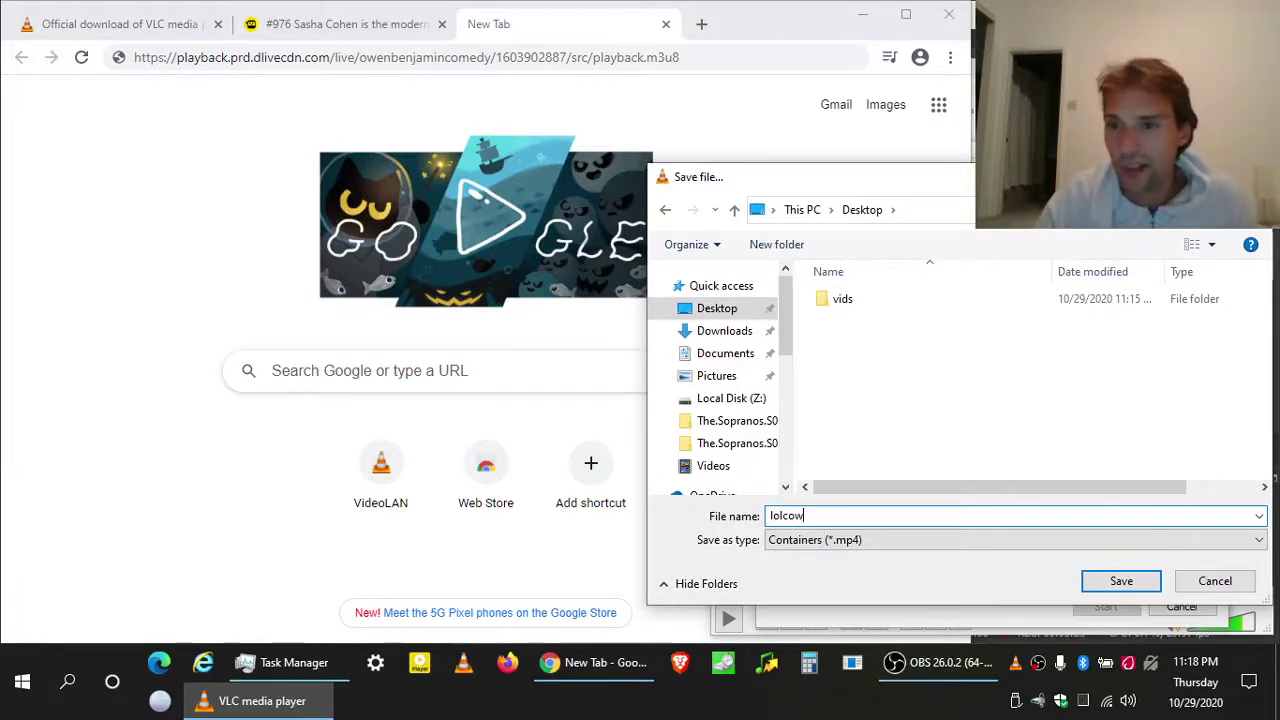
left_click(1133, 581)
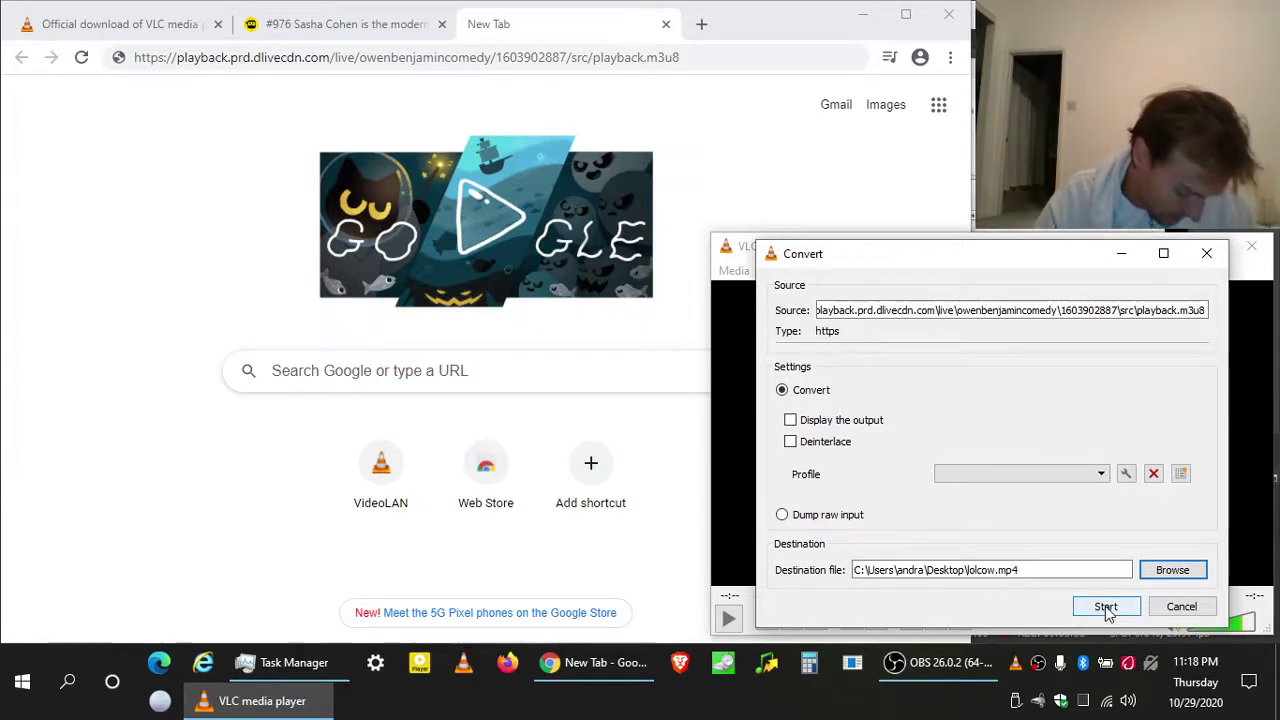
left_click(1106, 608)
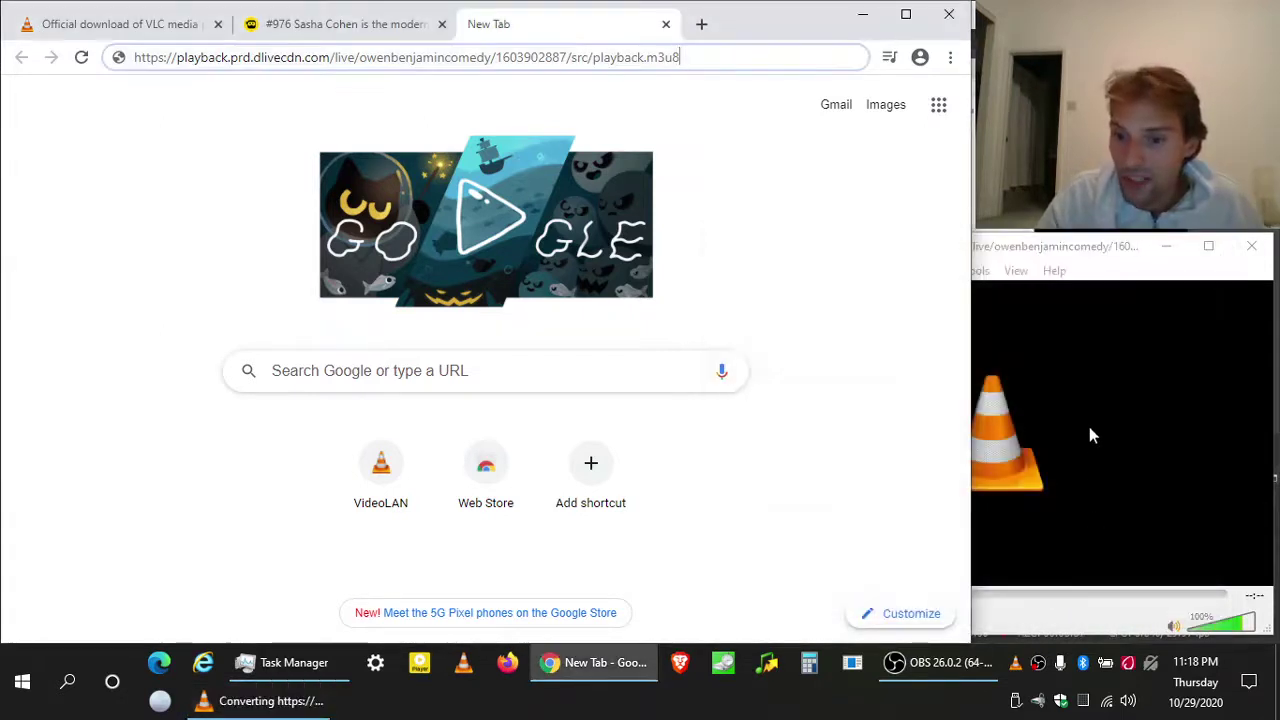
Step: Check VLC's conversion progress at 01:07 of 1:21:22, then return to the dlive tab
left_click(1098, 240)
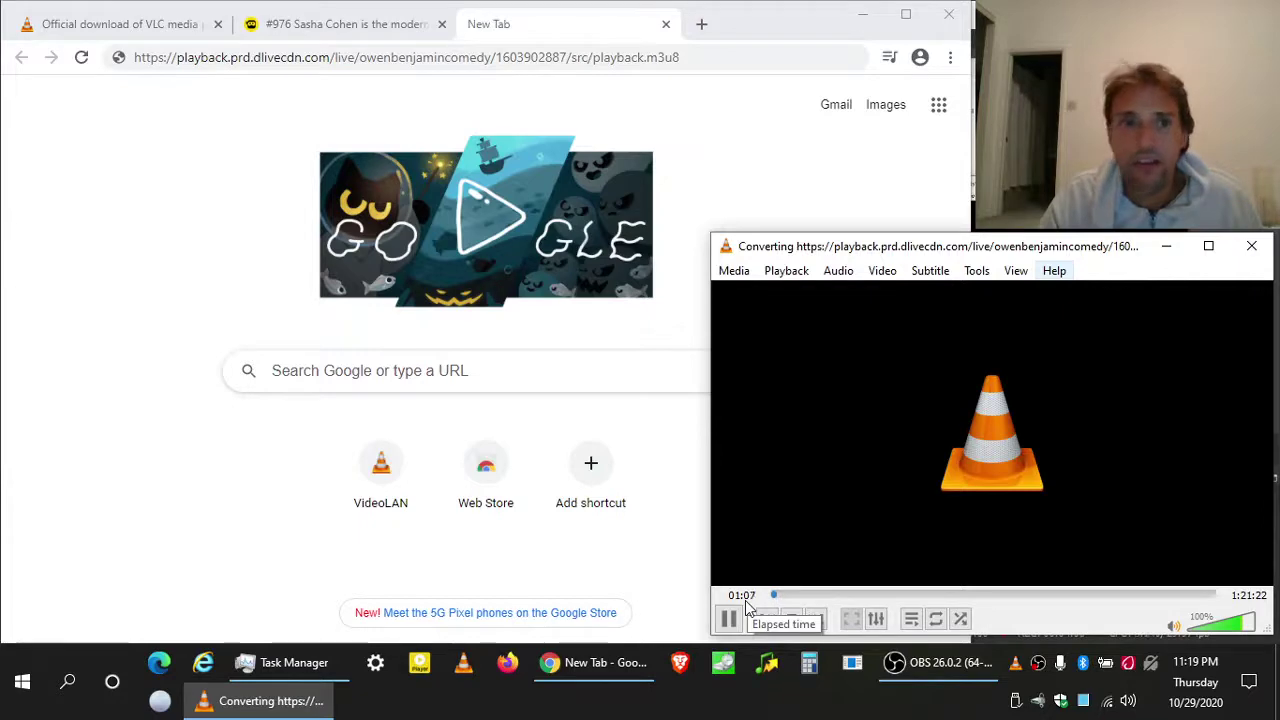
left_click(322, 26)
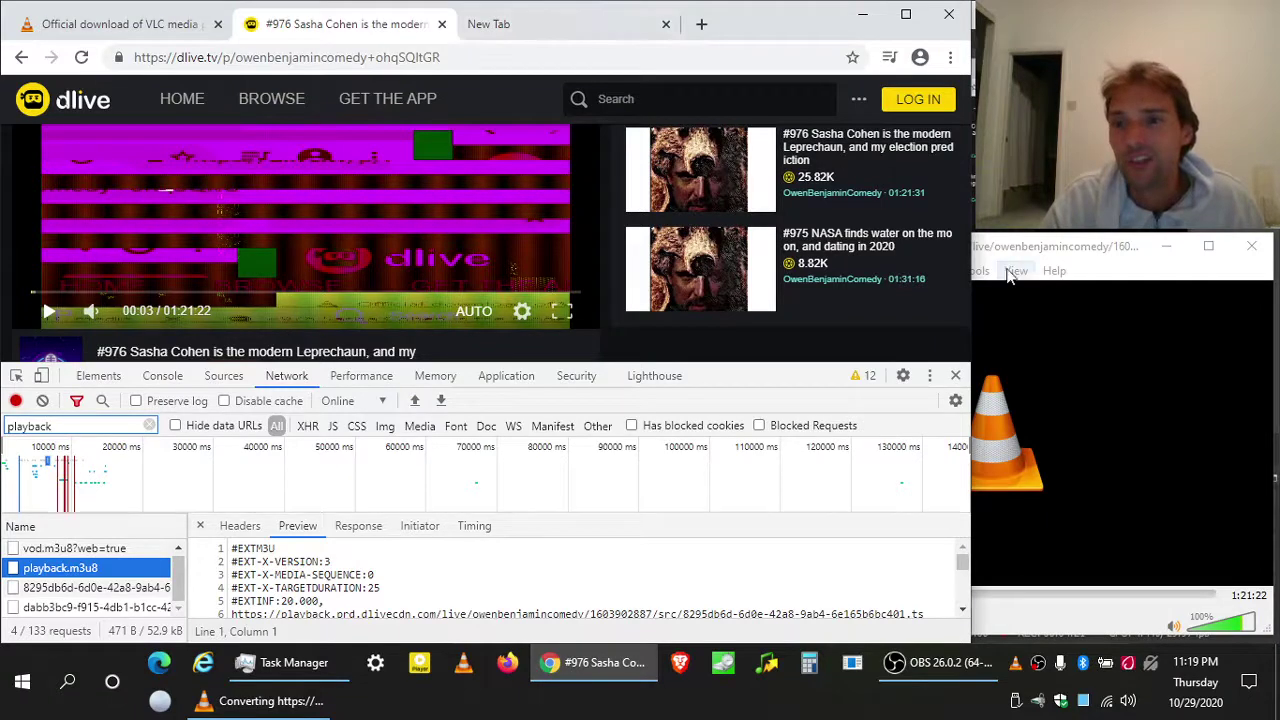
Step: Check VLC's conversion at 04:24 of 1:21:22, then switch to OBS Studio
left_click(1038, 249)
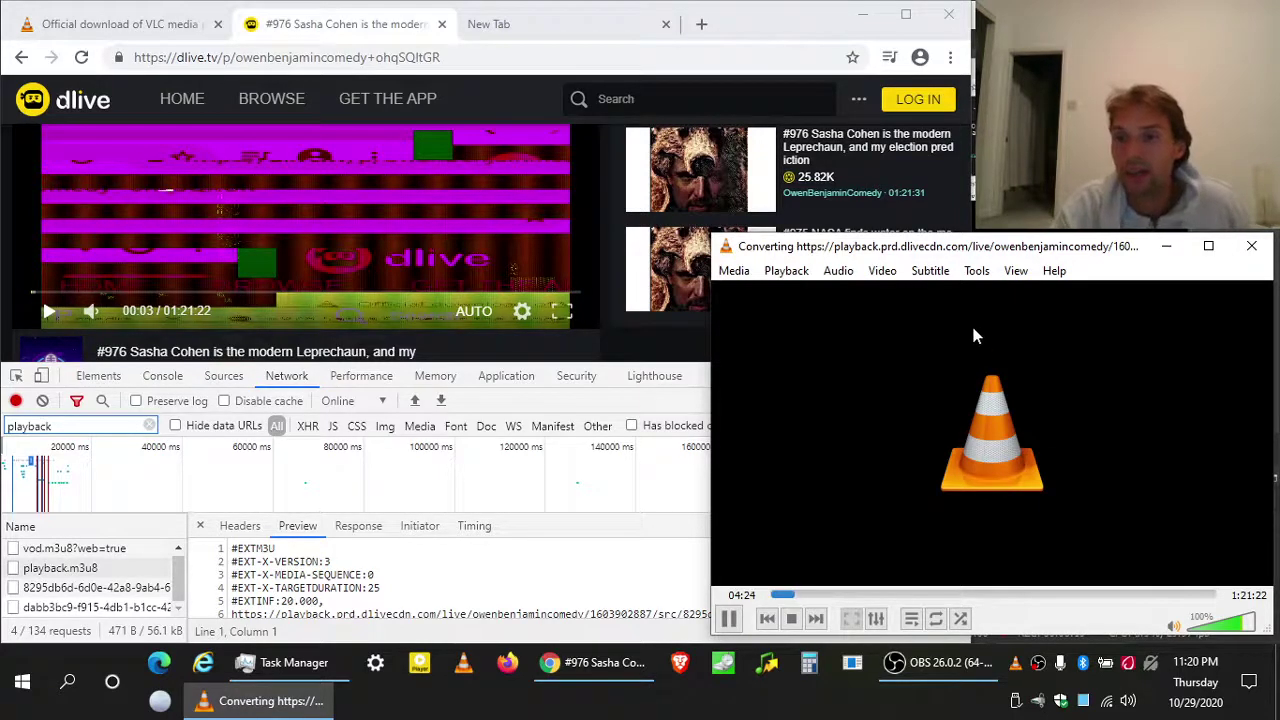
key("alt+Tab")
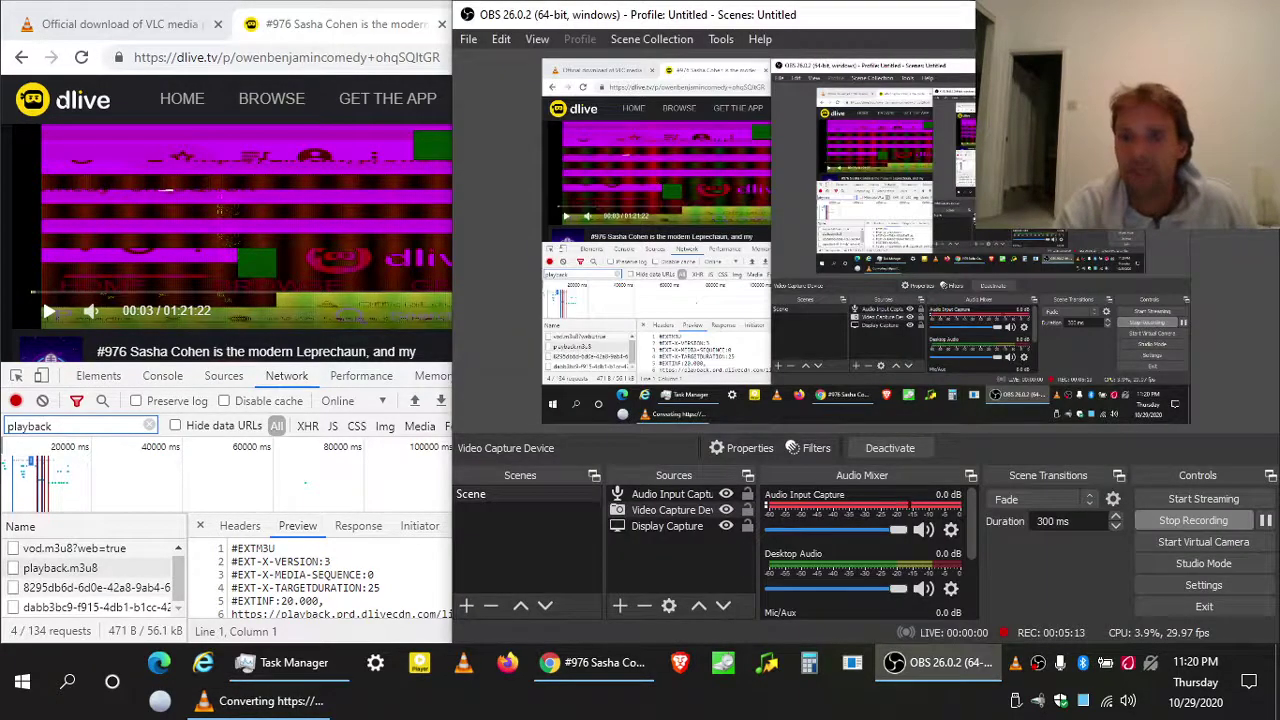